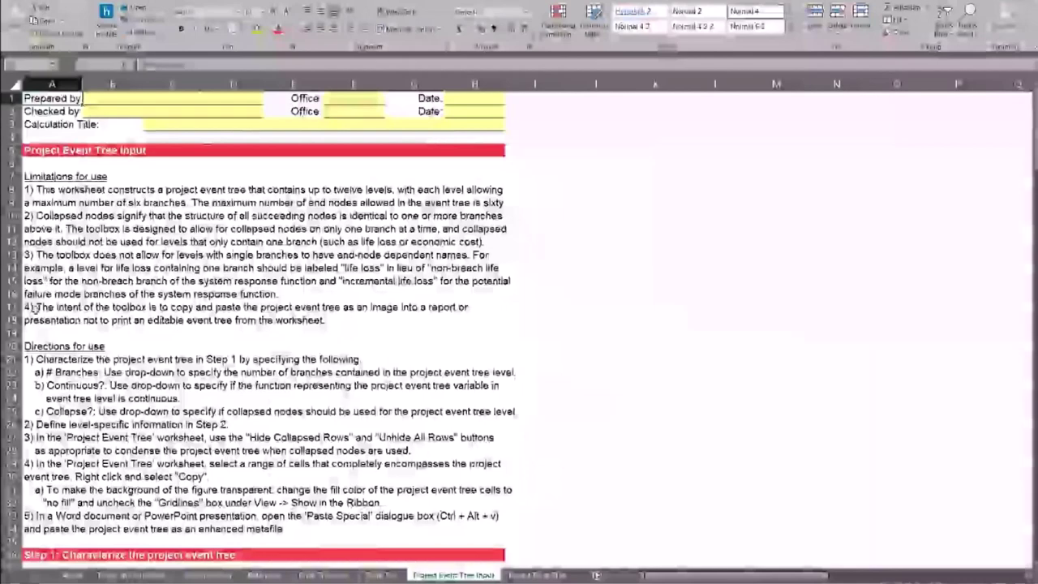
Scroll to the Step 1 table and check the level 9 end-node formula in E47
scroll(37, 280, down, 4)
scroll(41, 268, down, 8)
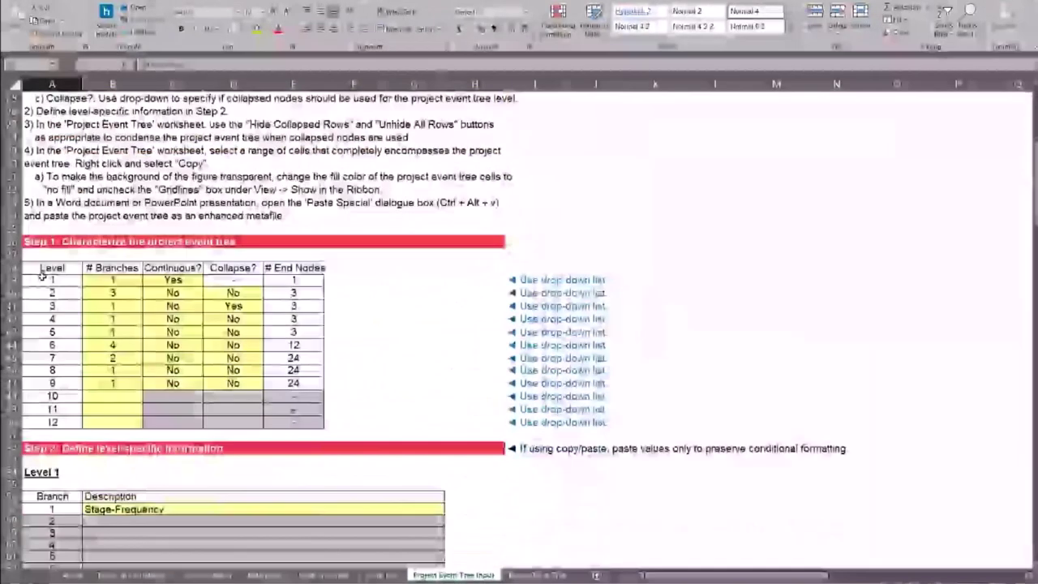
scroll(50, 253, up, 2)
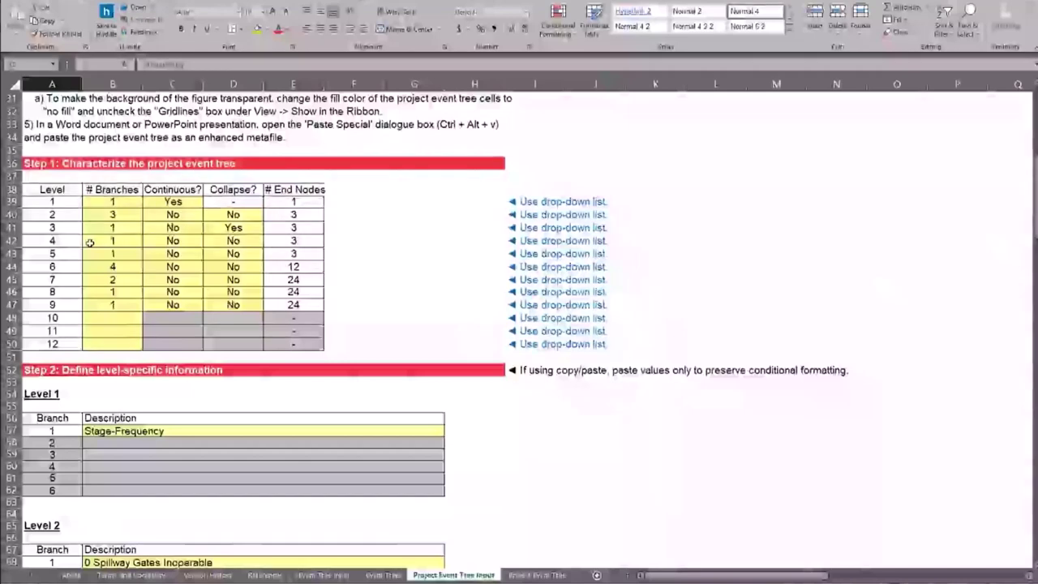
click(304, 301)
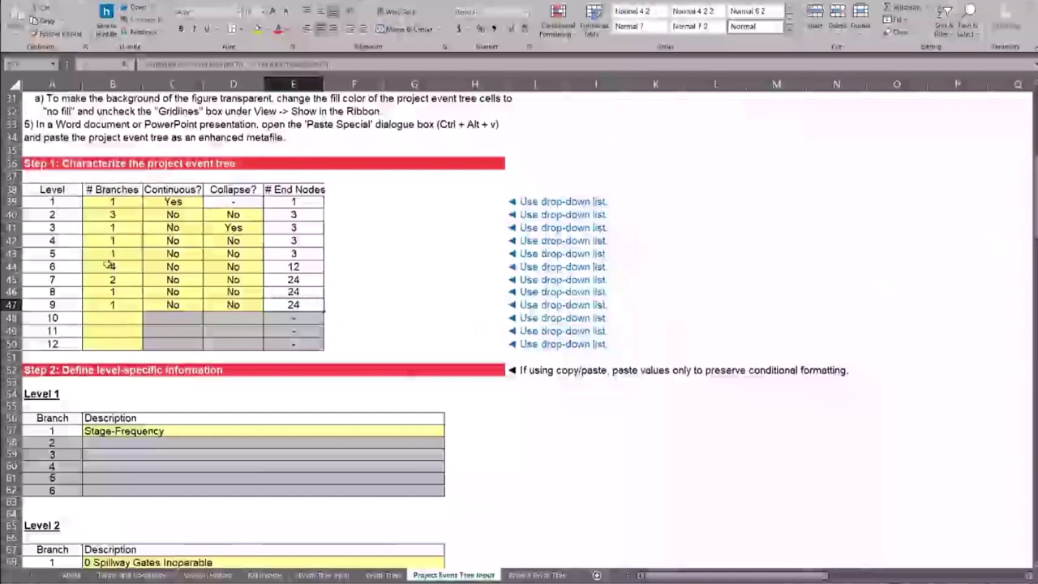
Review level 1's branch-count and Continuous? drop-downs, leaving continuity at Yes
click(116, 202)
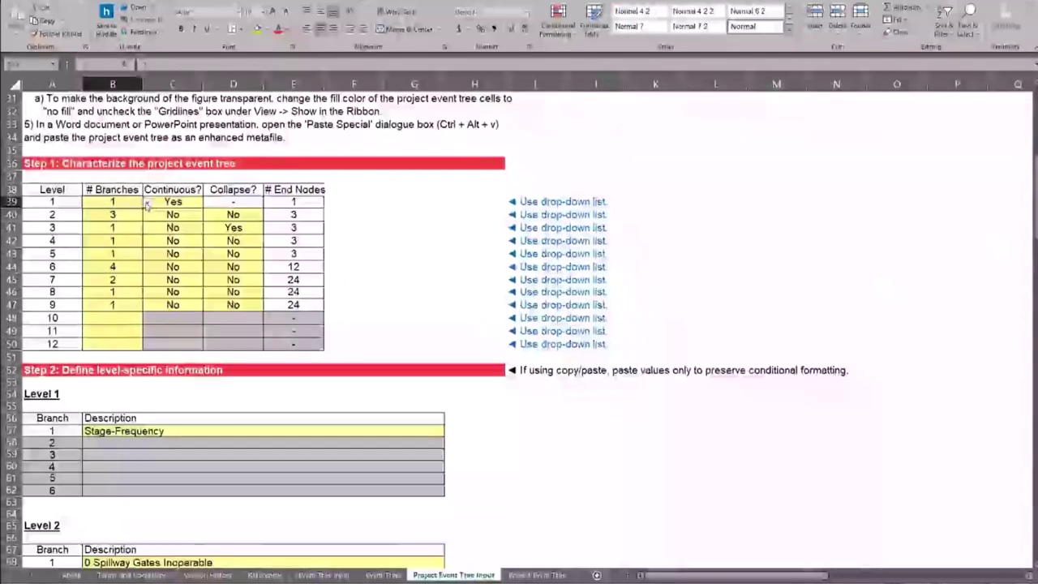
click(149, 202)
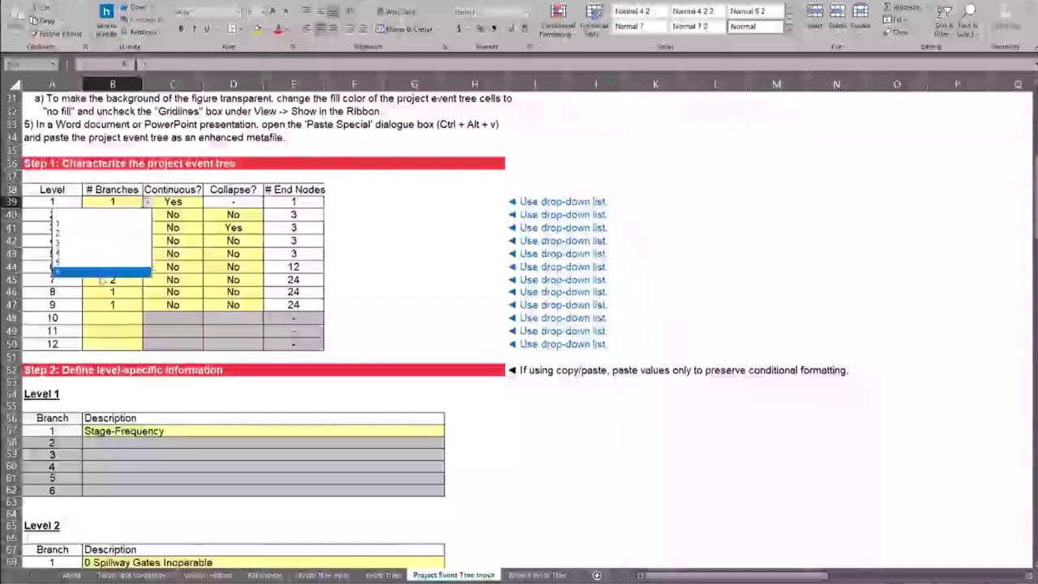
click(109, 241)
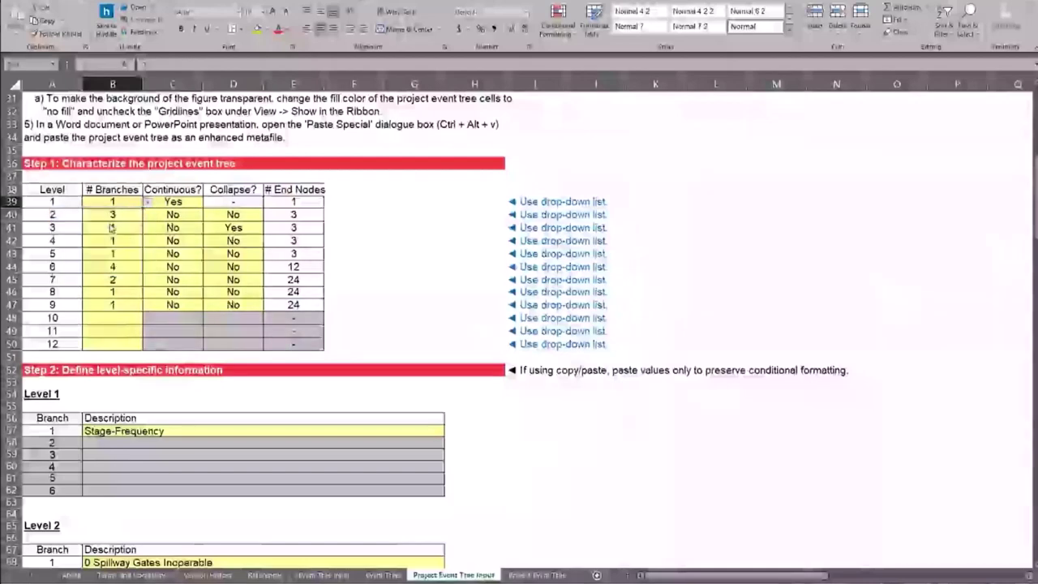
click(183, 204)
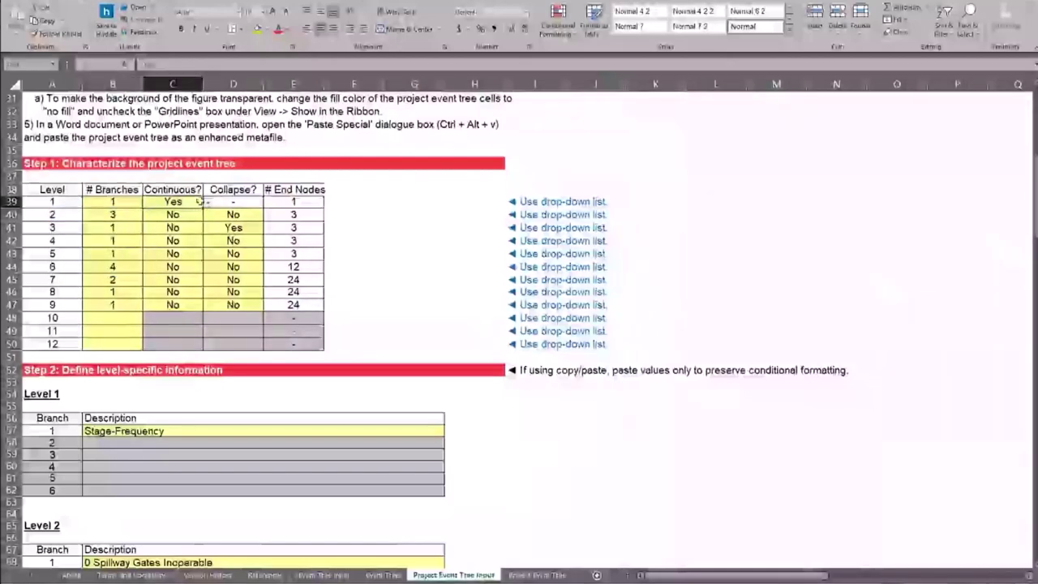
click(208, 203)
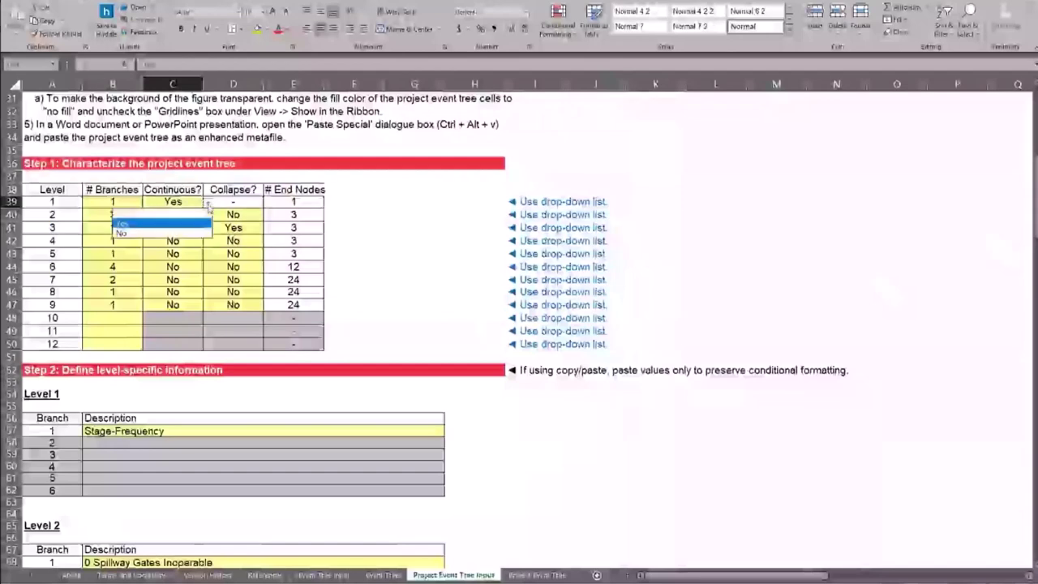
click(209, 204)
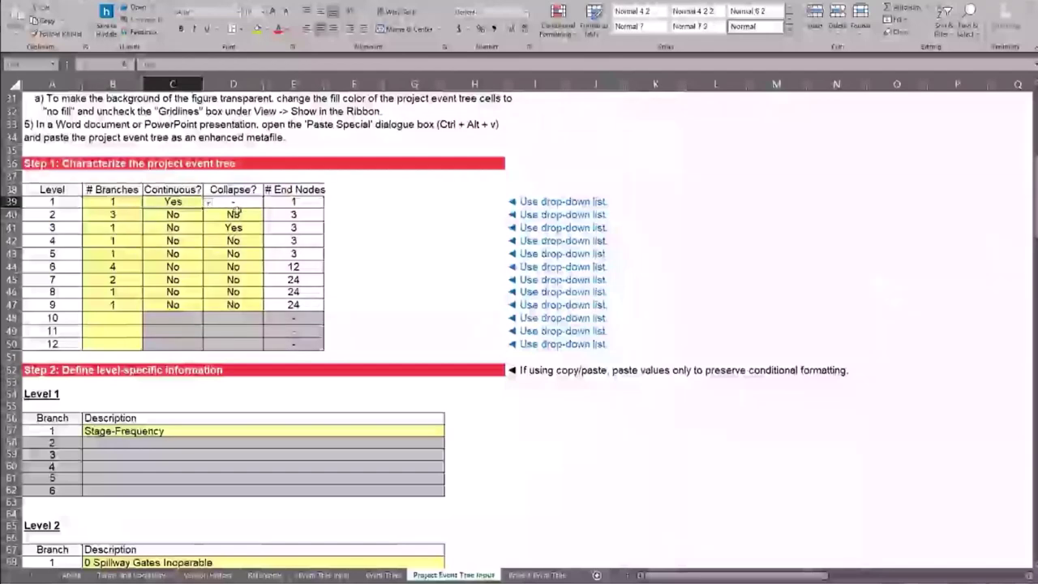
Check the level 2 and 3 Collapse? values and the level 1 and 9 end-node counts
click(239, 214)
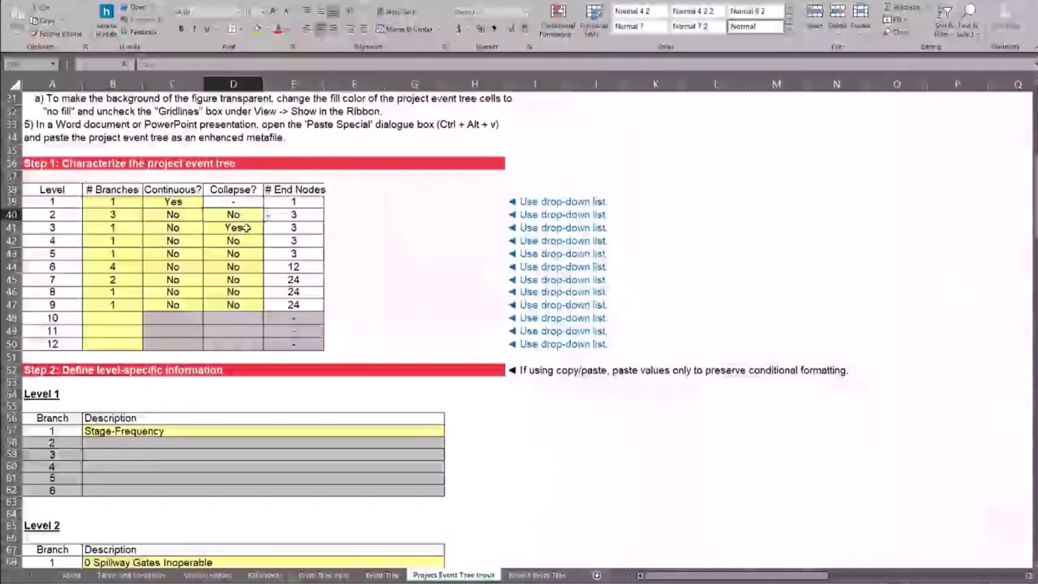
click(247, 228)
click(269, 233)
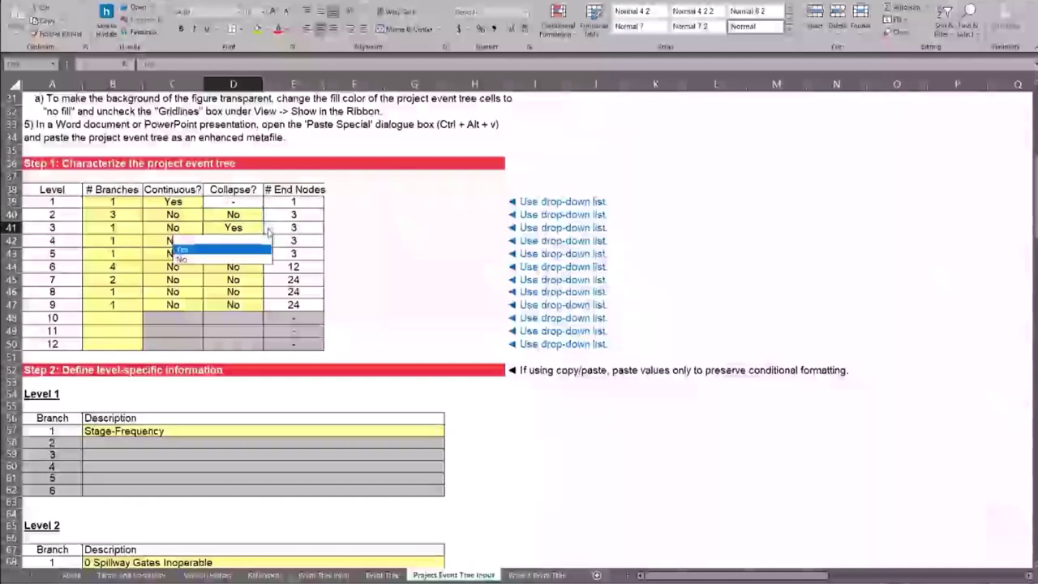
click(268, 233)
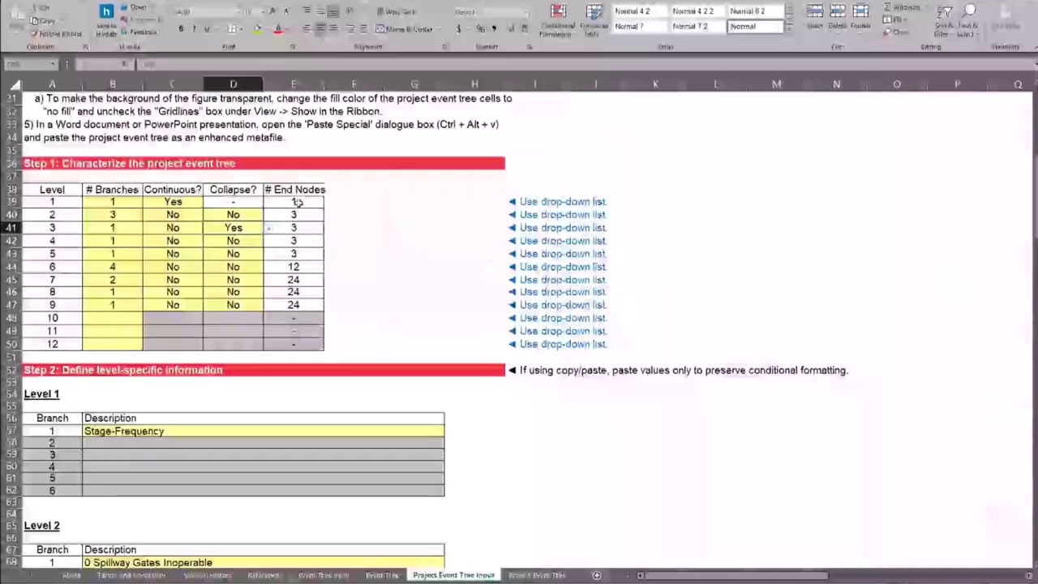
click(299, 202)
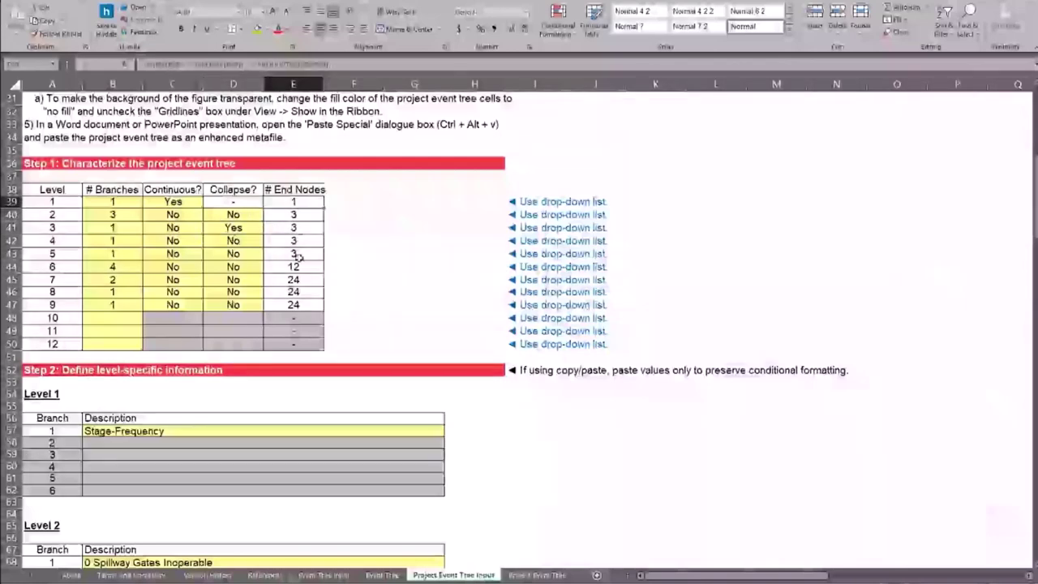
click(294, 306)
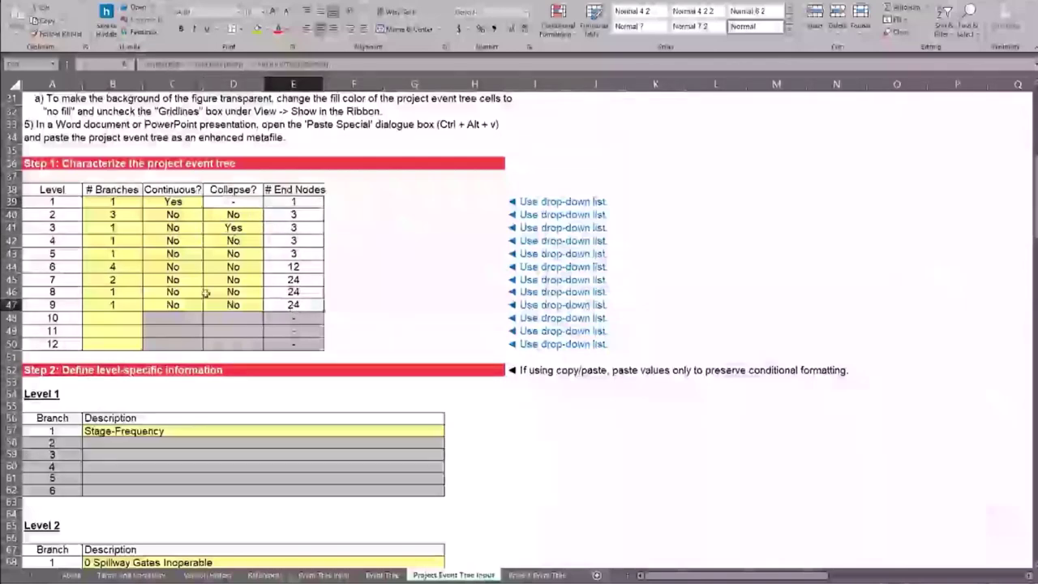
Try 5 branches for level 4, revert to 1, and scroll to the Step 2 descriptions
click(118, 240)
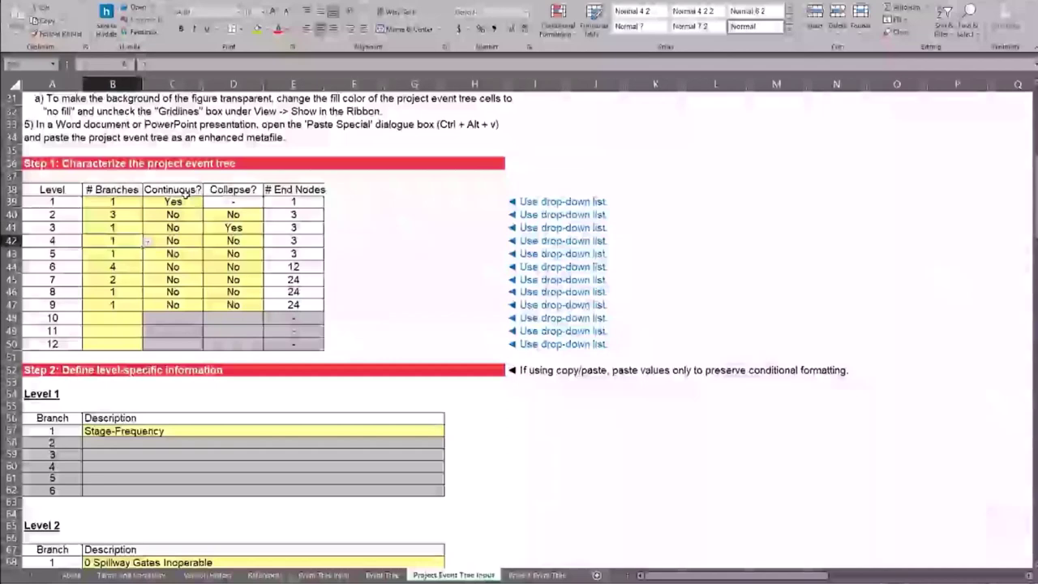
key(Return)
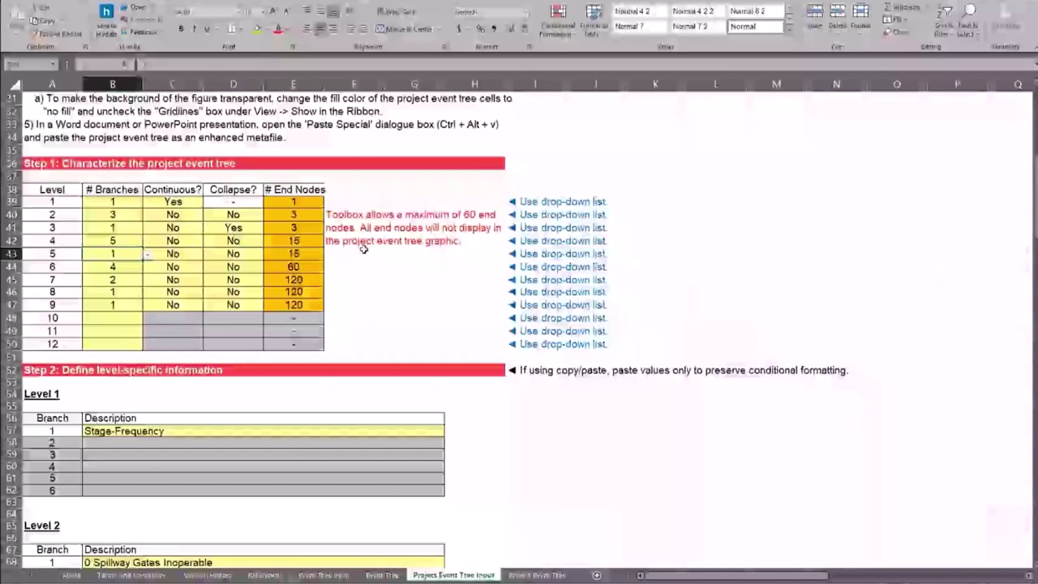
click(108, 240)
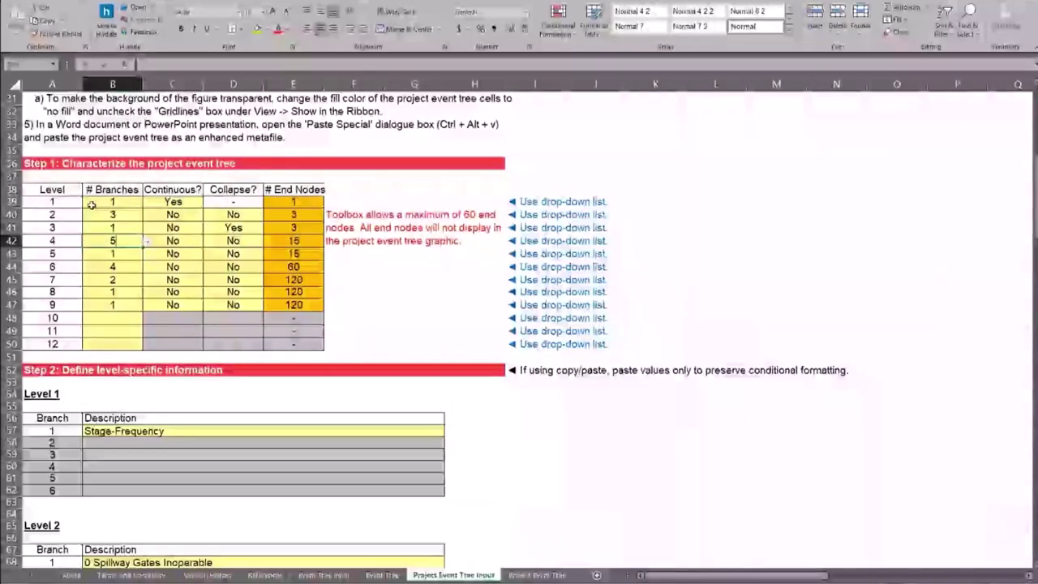
text(1)
key(Return)
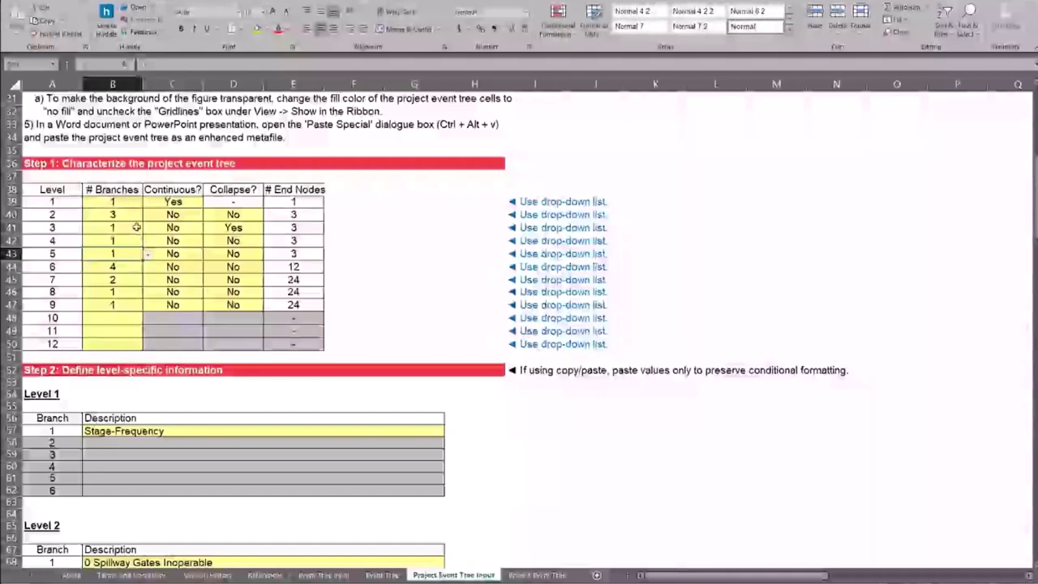
scroll(136, 227, down, 5)
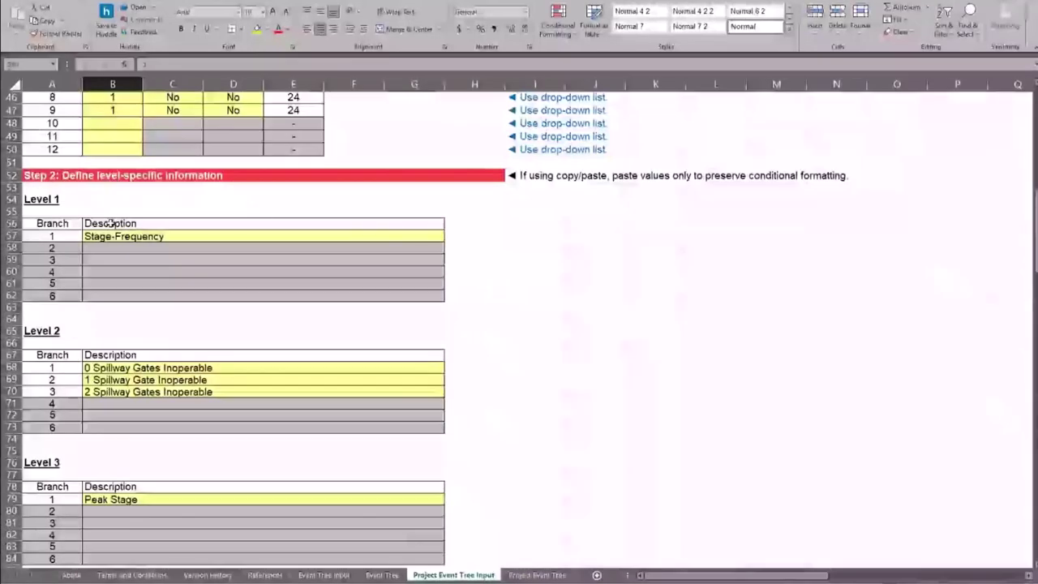
click(111, 231)
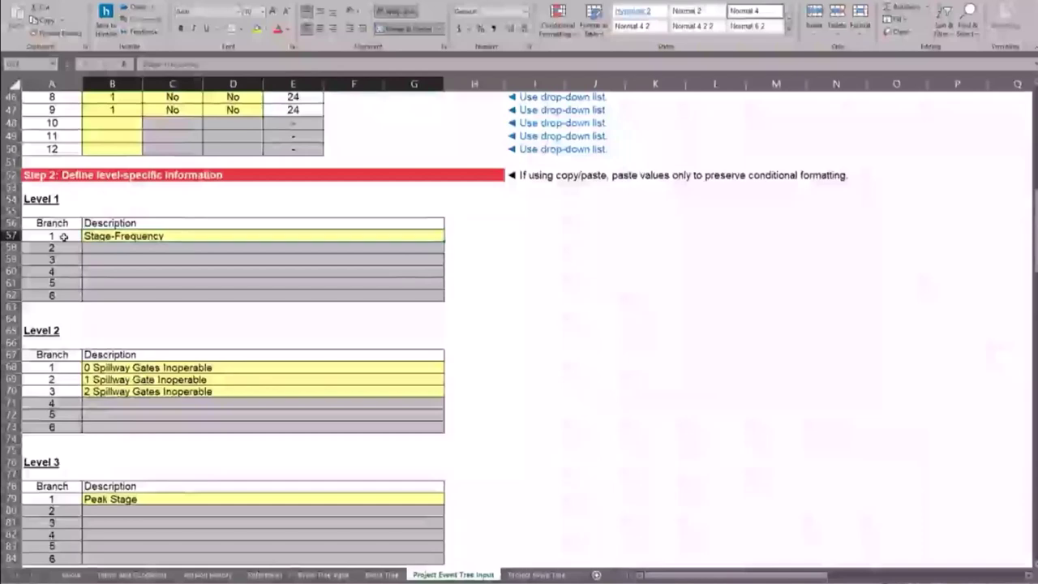
drag(63, 237, 122, 237)
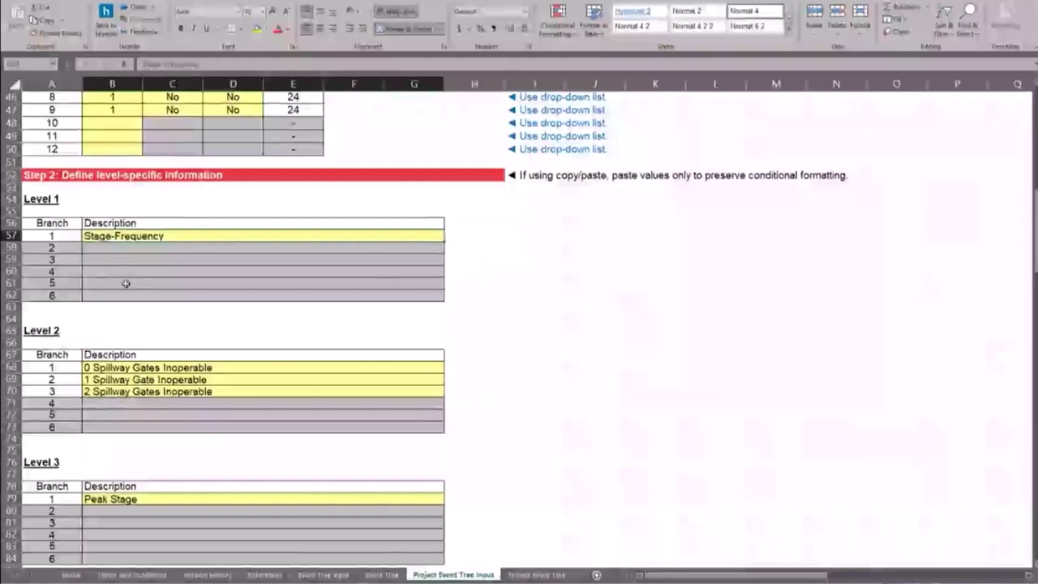
scroll(122, 324, down, 2)
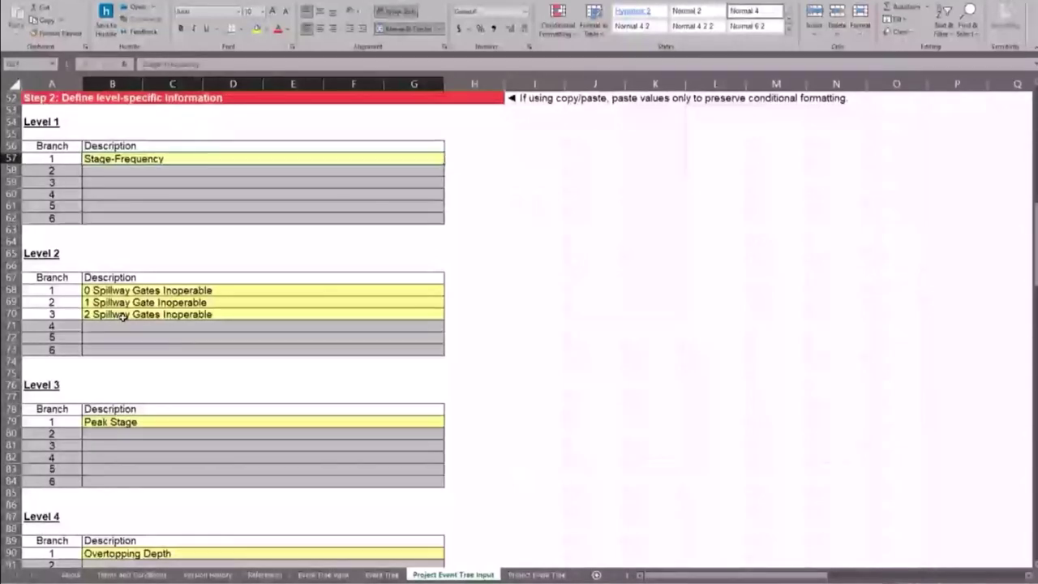
drag(114, 291, 113, 302)
key(ctrl+c)
key(Escape)
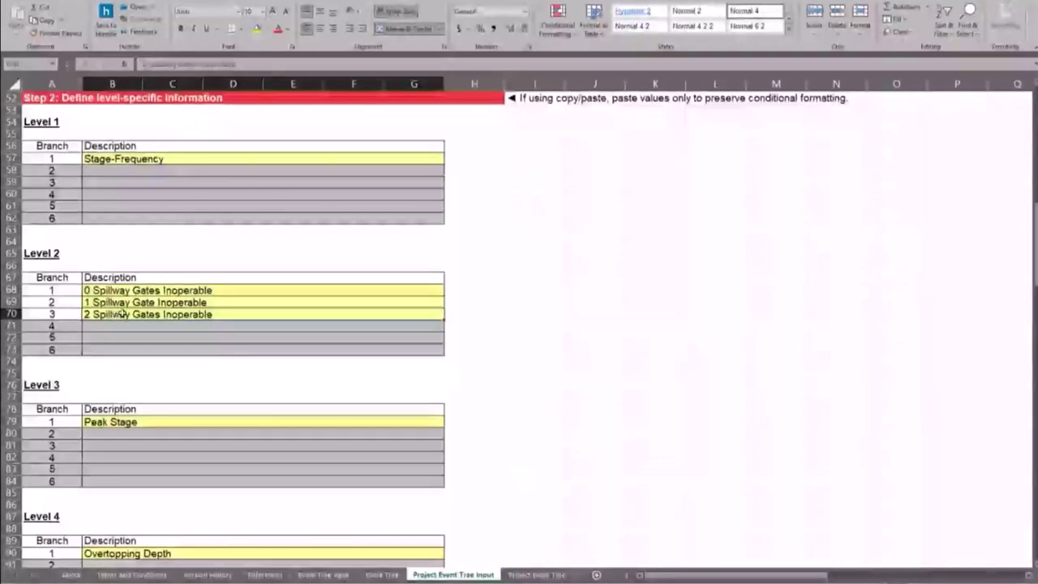
scroll(120, 314, down, 5)
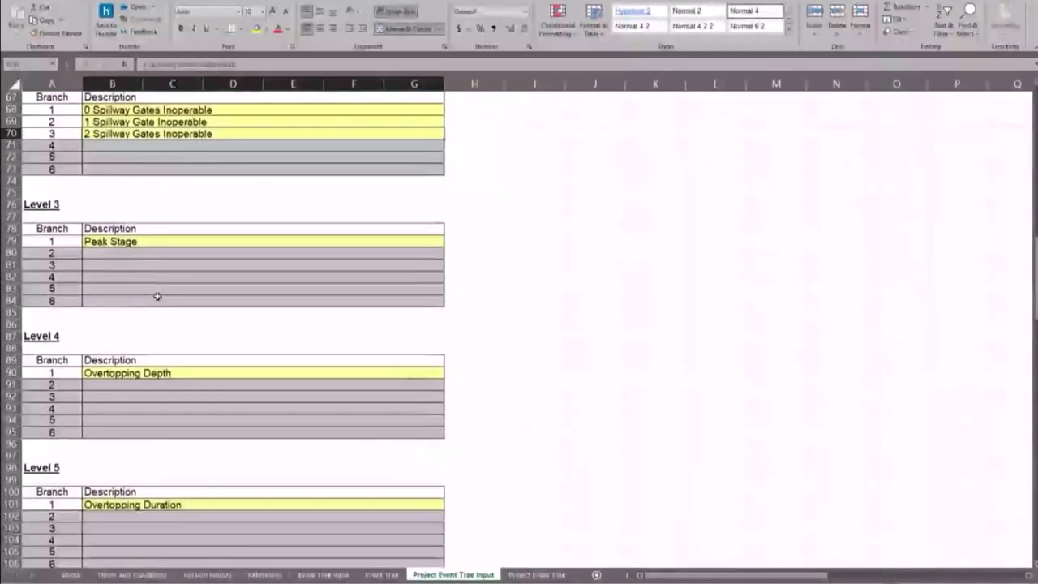
scroll(158, 296, down, 3)
scroll(158, 297, up, 1)
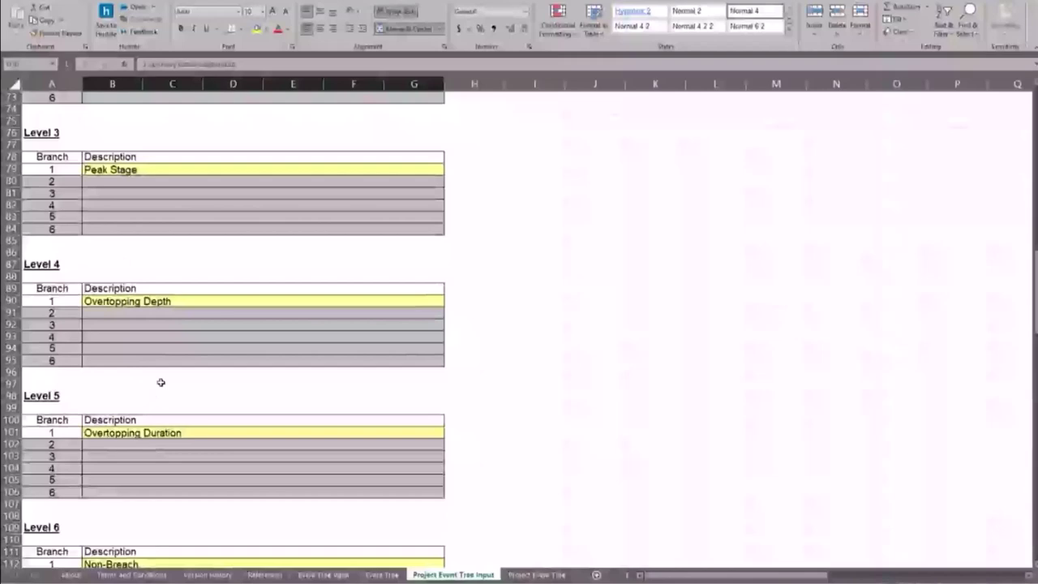
scroll(160, 382, down, 8)
scroll(161, 382, down, 1)
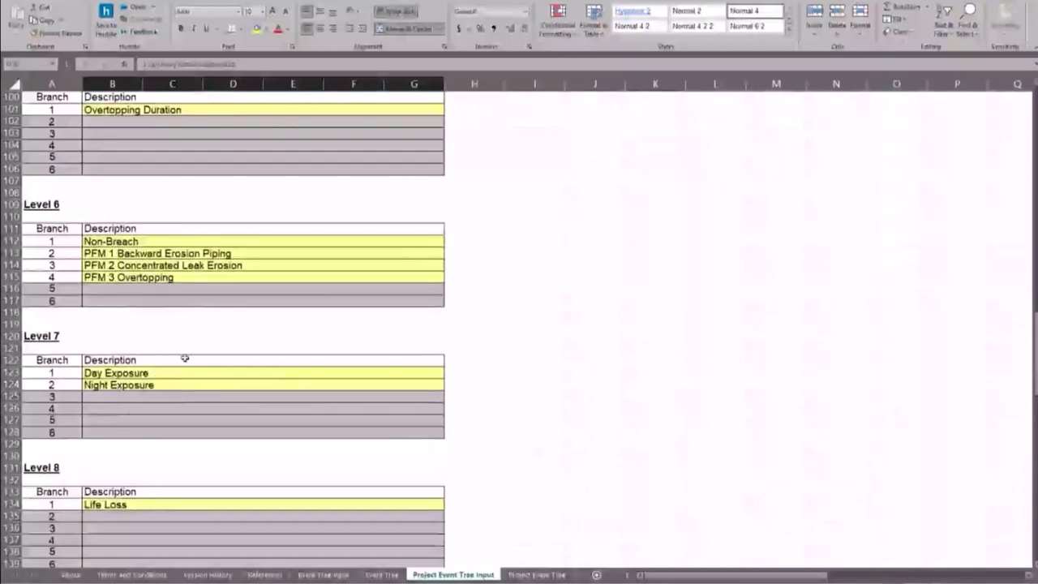
scroll(197, 353, up, 8)
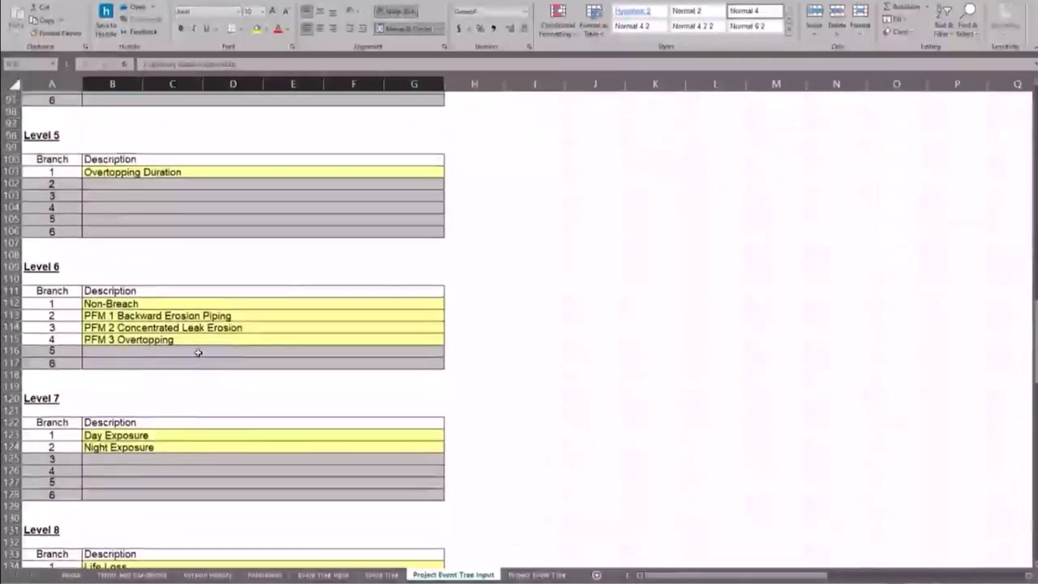
scroll(198, 353, up, 20)
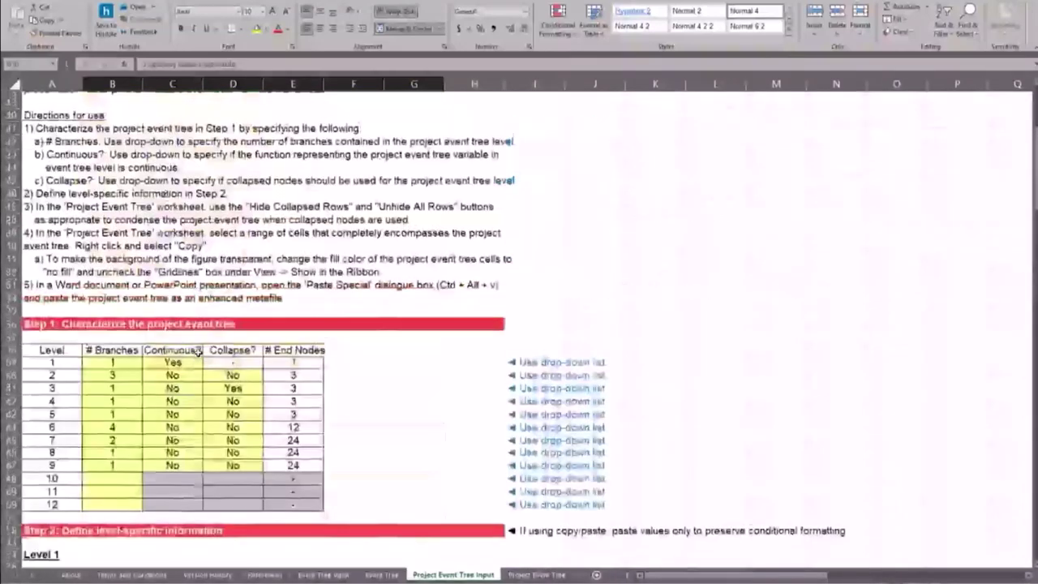
Inspect the Peak Stage, Overtopping Depth, Overtopping Duration and gate-label formulas on Project Event Tree
click(535, 575)
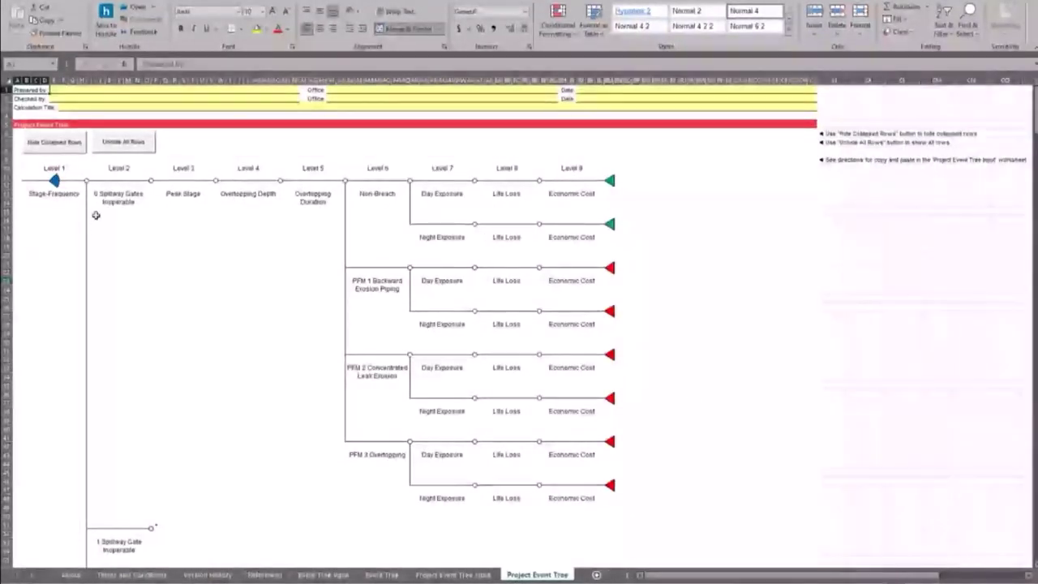
click(114, 197)
click(164, 196)
click(243, 196)
click(328, 200)
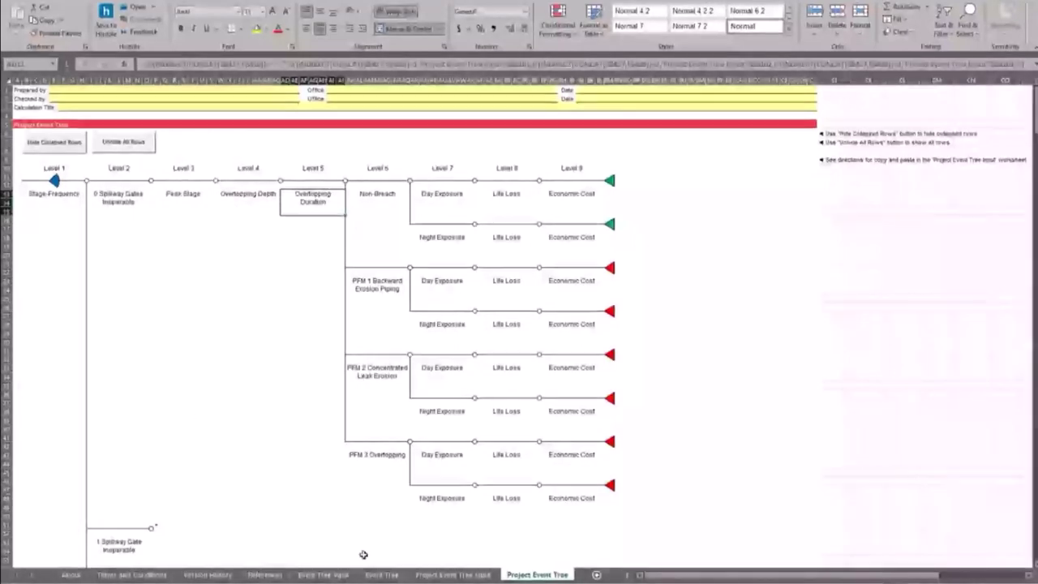
Compare with the input sheet, then inspect the 1 and 2 Spillway Gates Inoperable labels
click(442, 575)
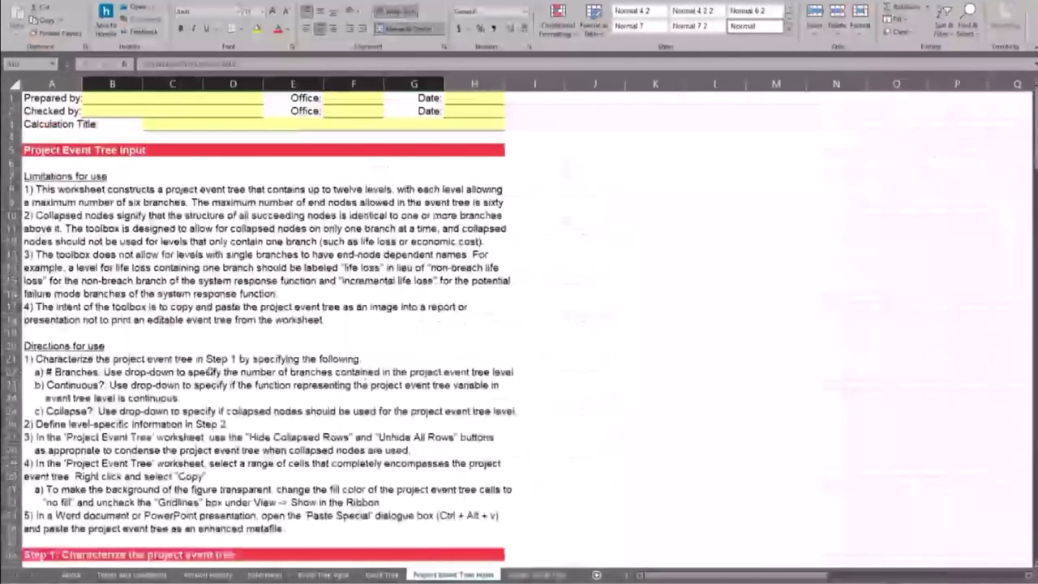
scroll(210, 371, down, 1)
scroll(210, 372, down, 9)
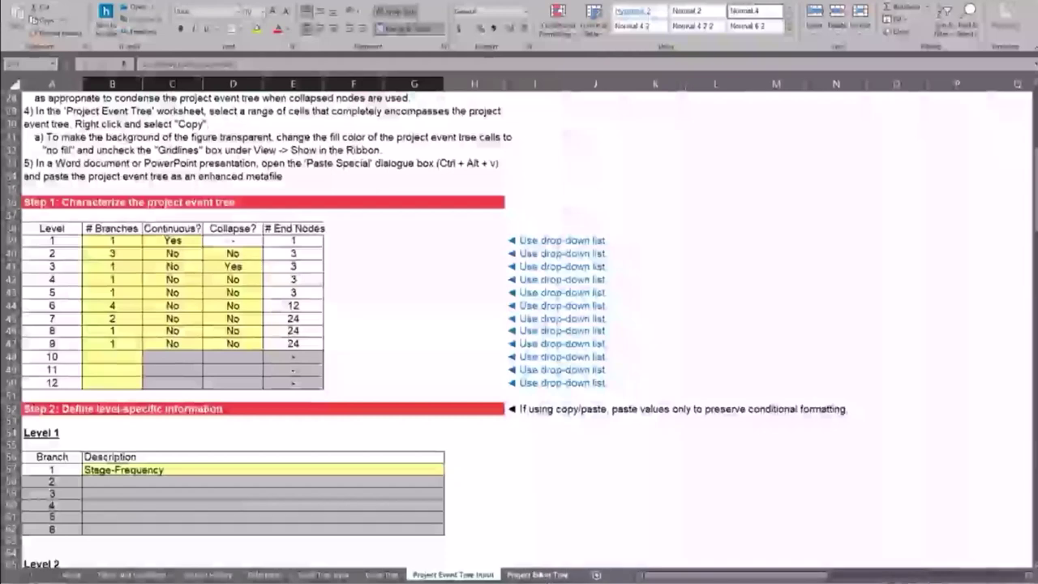
click(536, 572)
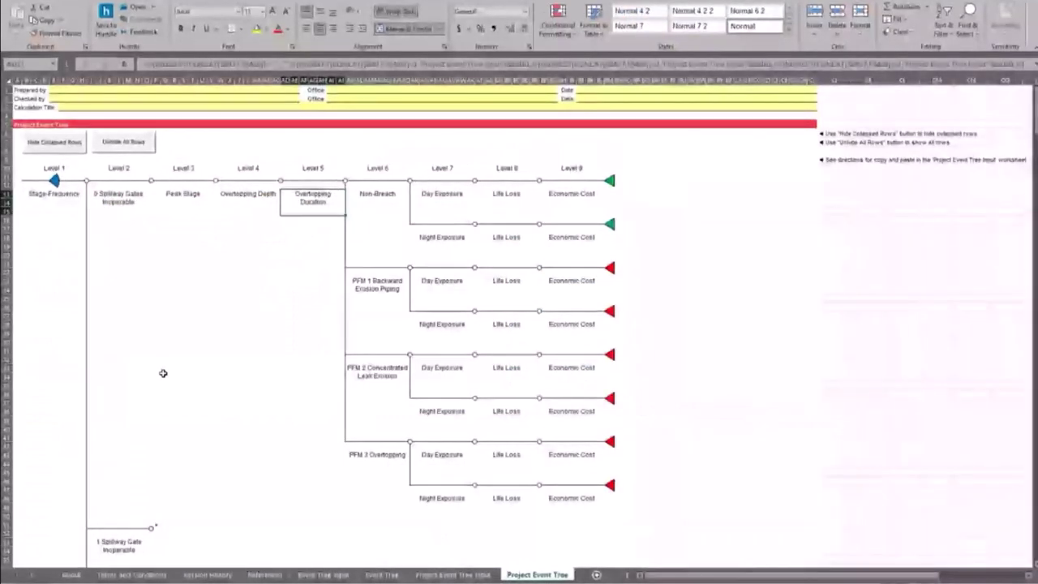
scroll(163, 368, down, 3)
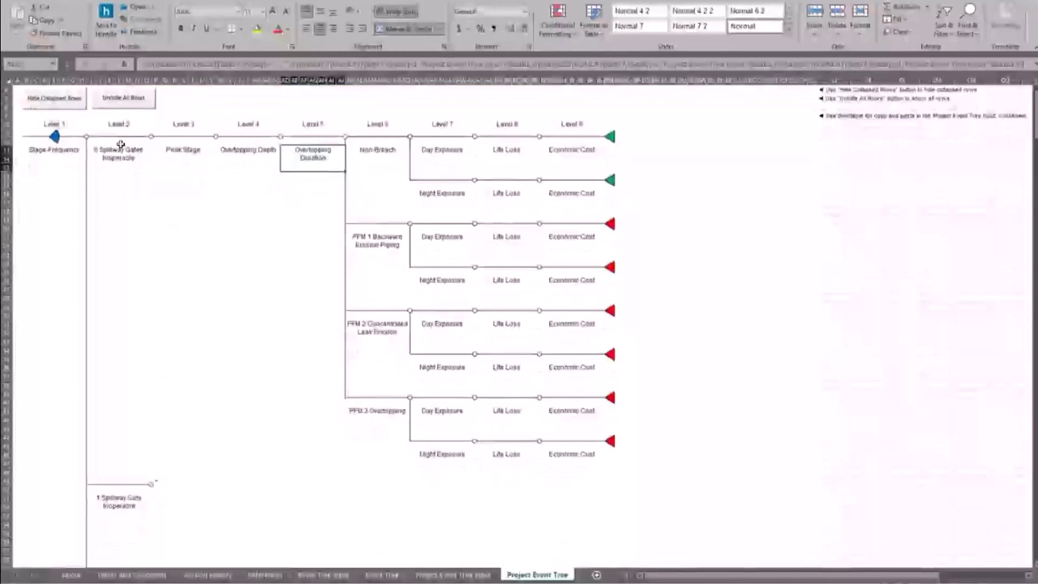
click(120, 492)
scroll(122, 487, down, 5)
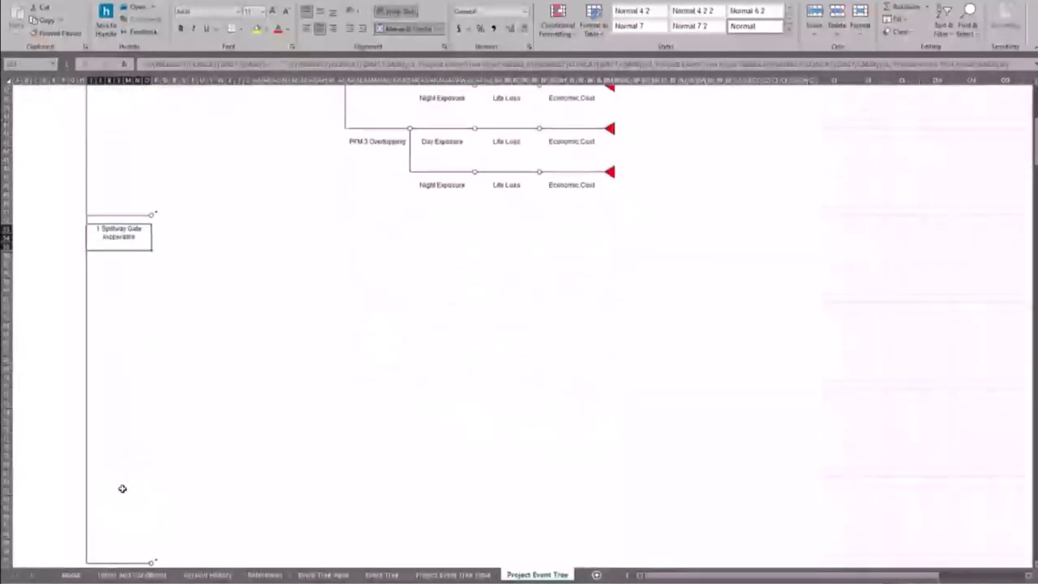
scroll(122, 489, down, 2)
click(122, 477)
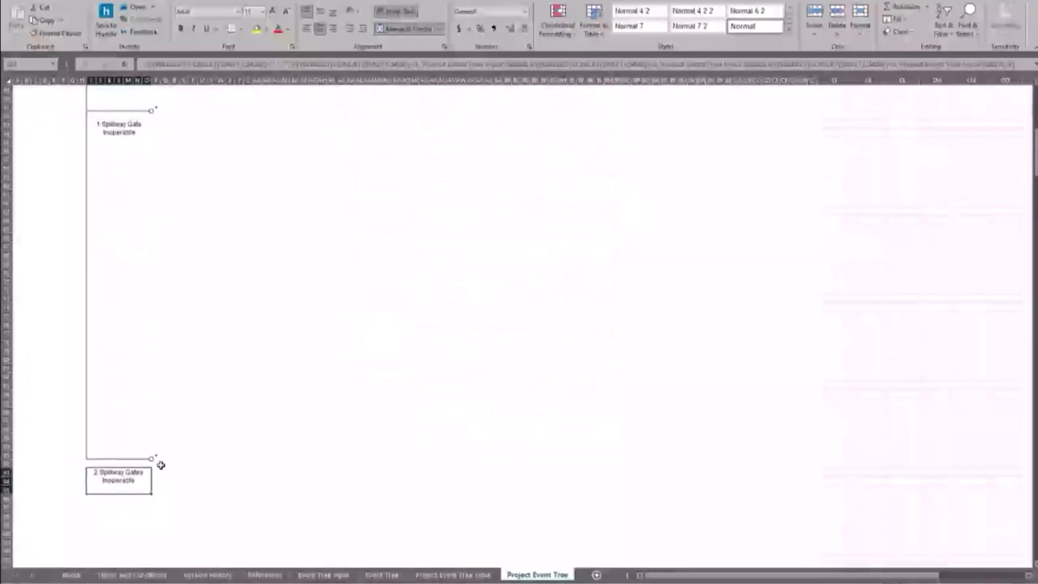
Hide the collapsed rows of the event tree and review the result
scroll(162, 399, up, 3)
scroll(163, 398, up, 2)
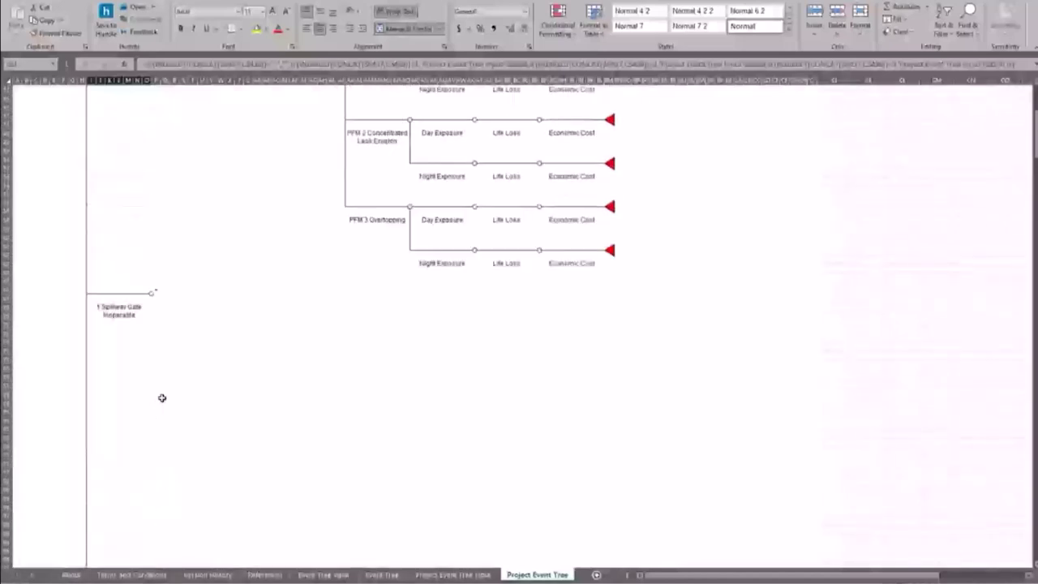
scroll(162, 397, down, 2)
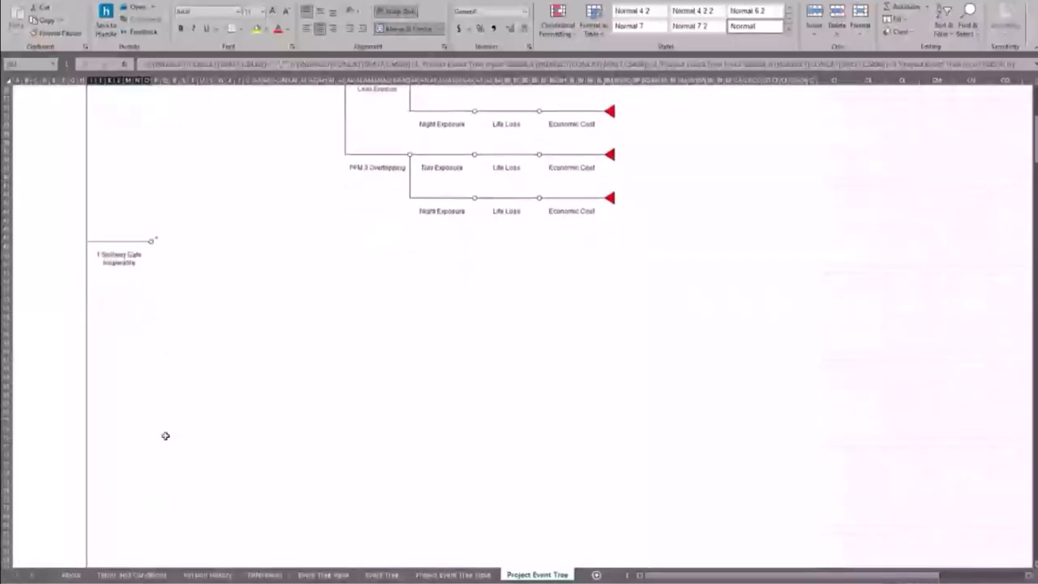
scroll(165, 436, down, 3)
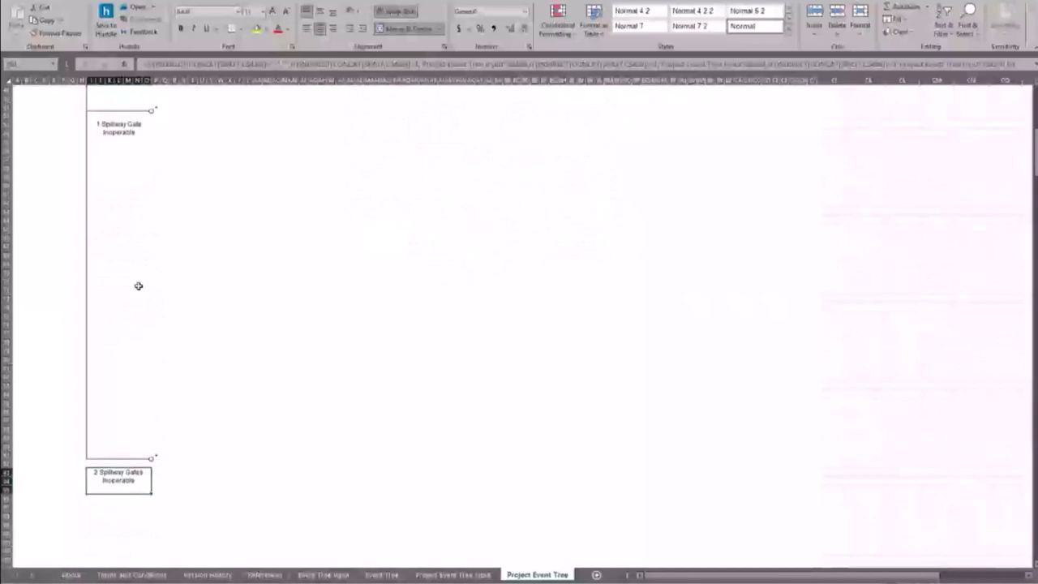
scroll(150, 305, up, 10)
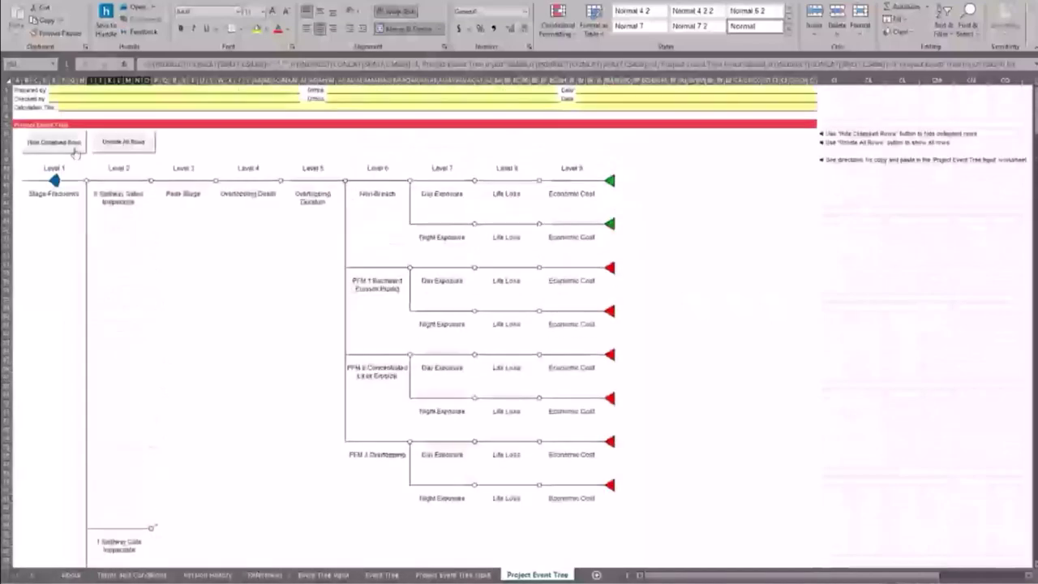
click(55, 148)
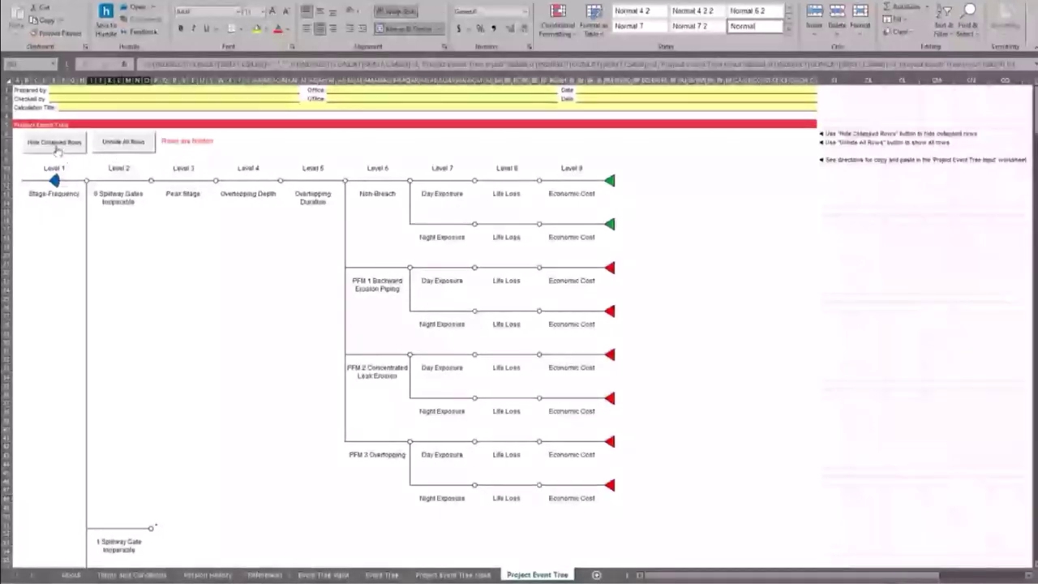
scroll(142, 213, down, 2)
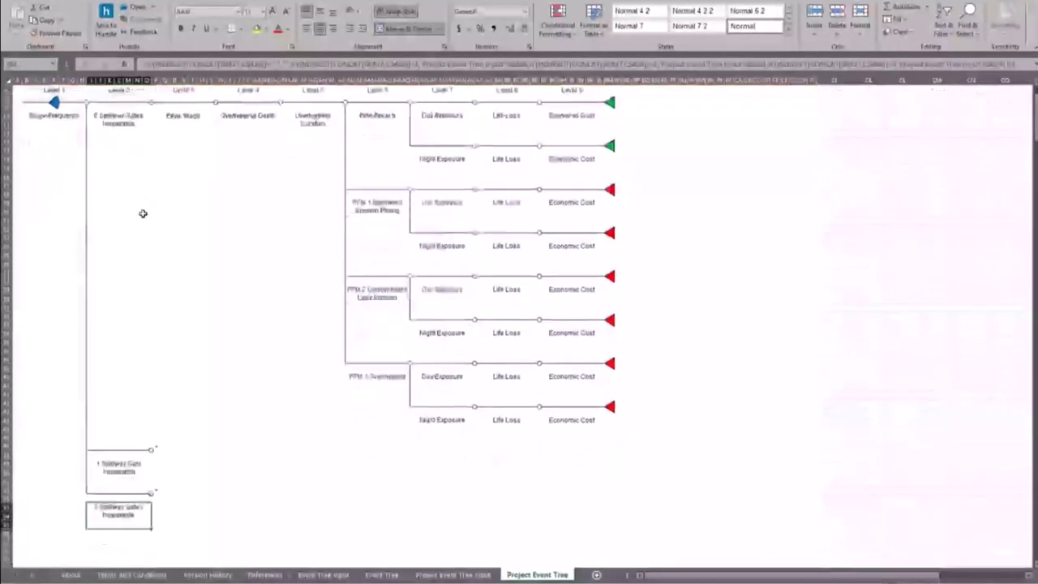
click(160, 287)
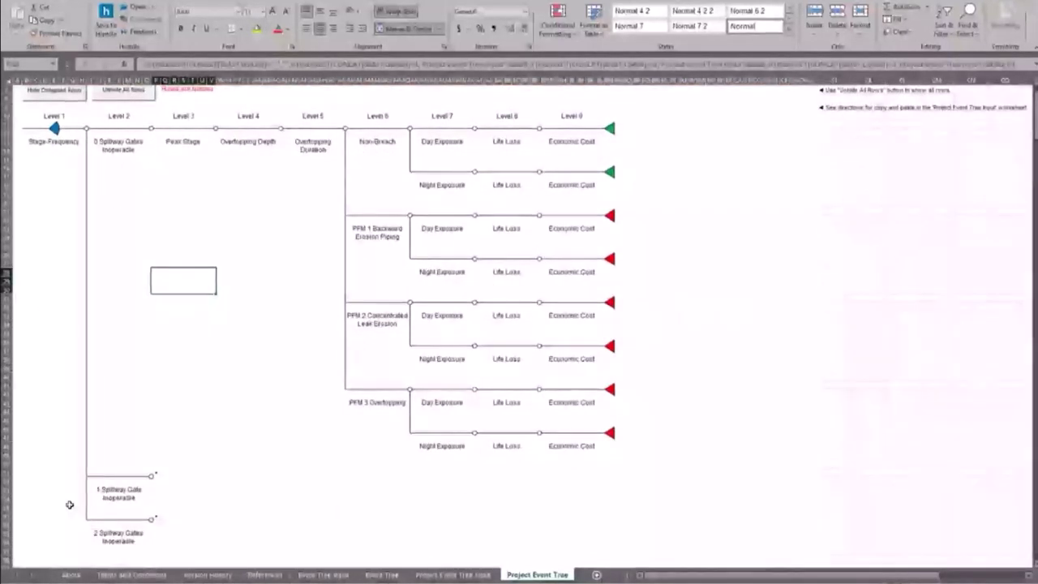
scroll(180, 352, up, 2)
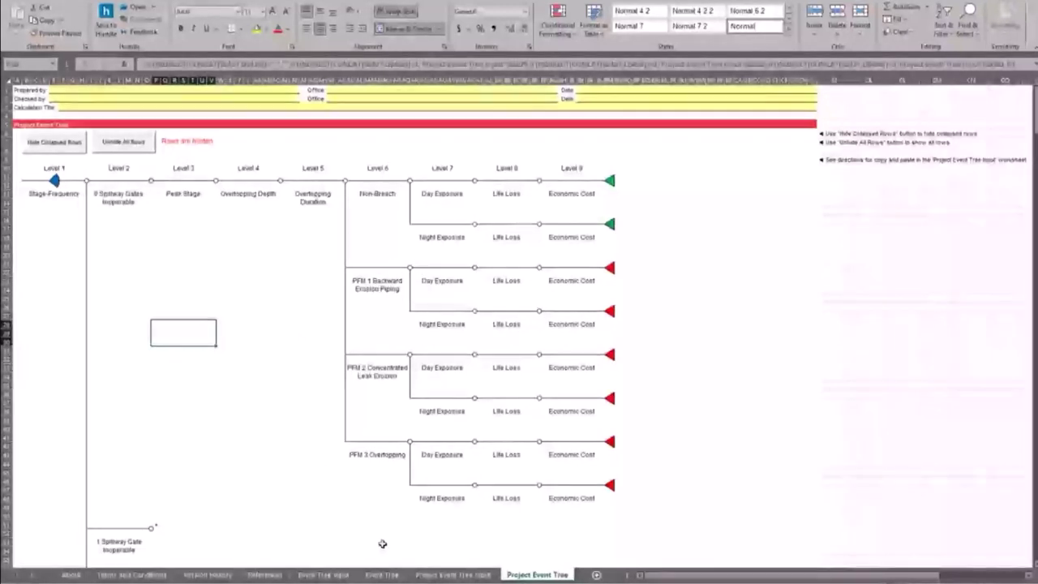
On the input sheet, set Level 8's Collapse? value in D46 to Yes
click(450, 575)
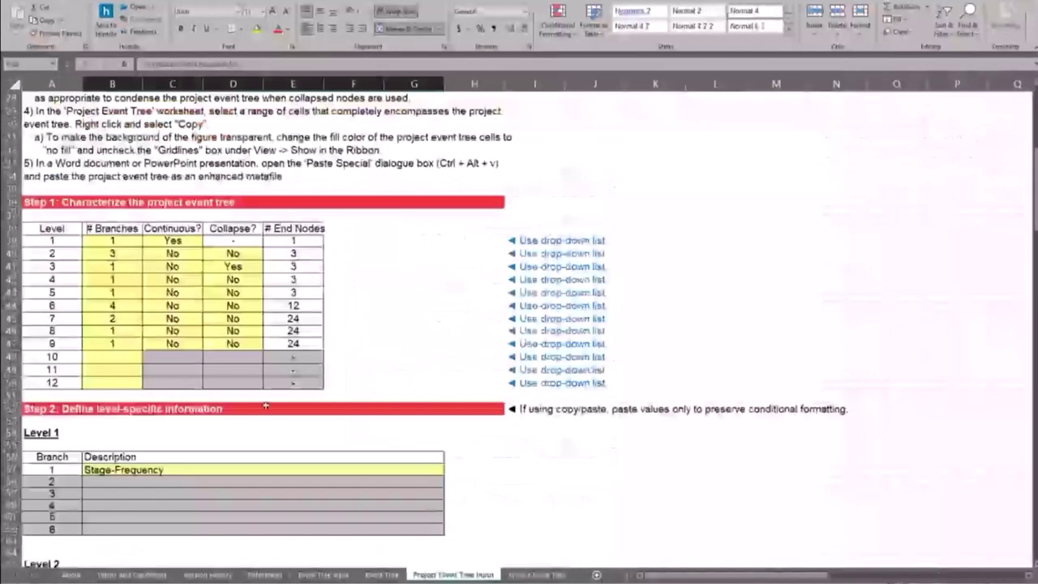
click(228, 267)
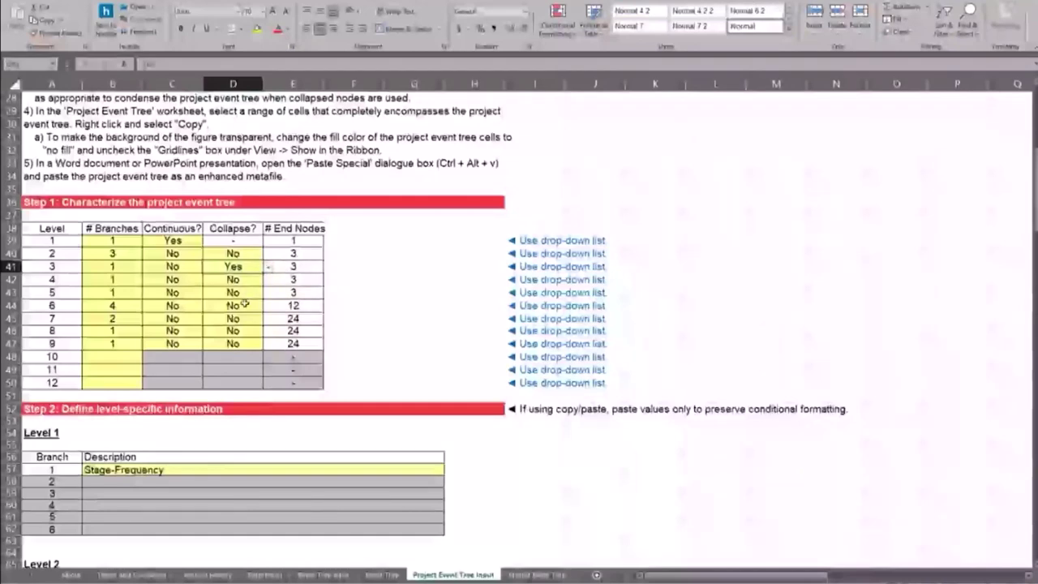
click(263, 322)
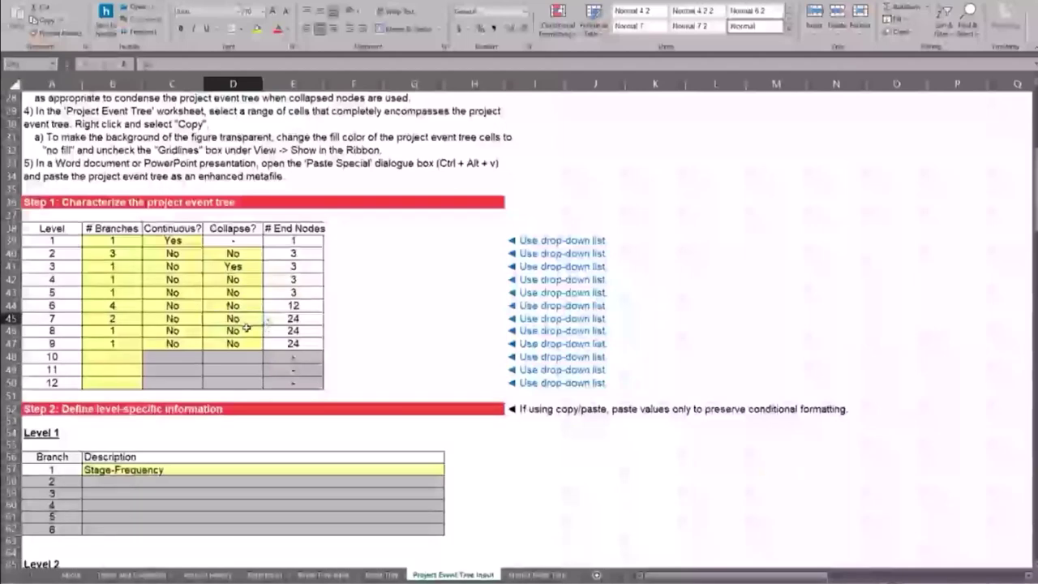
click(247, 328)
click(268, 331)
click(232, 359)
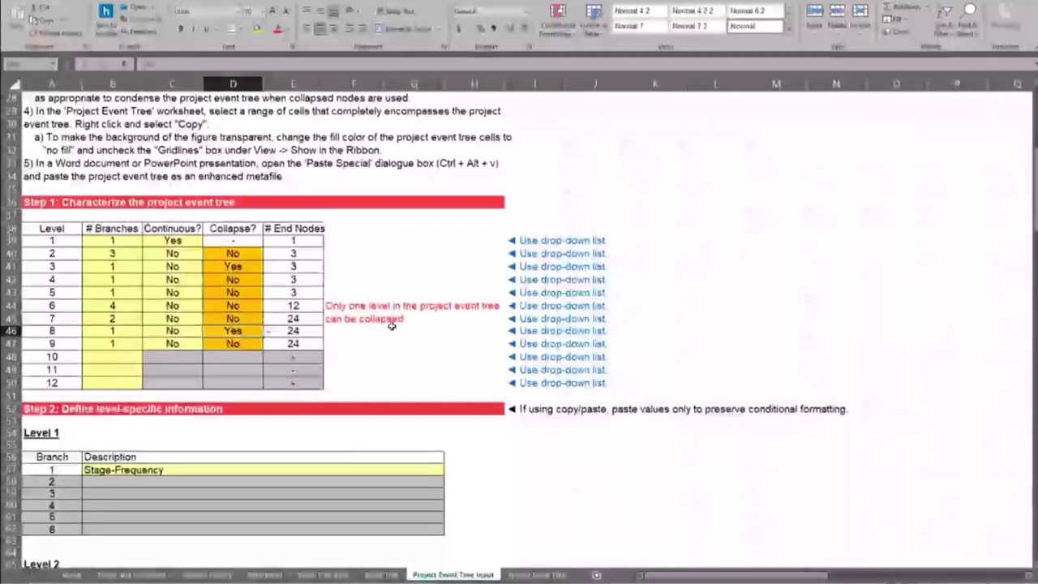
Set Level 3's Collapse? value in D41 to No and view the tree diagram
click(232, 265)
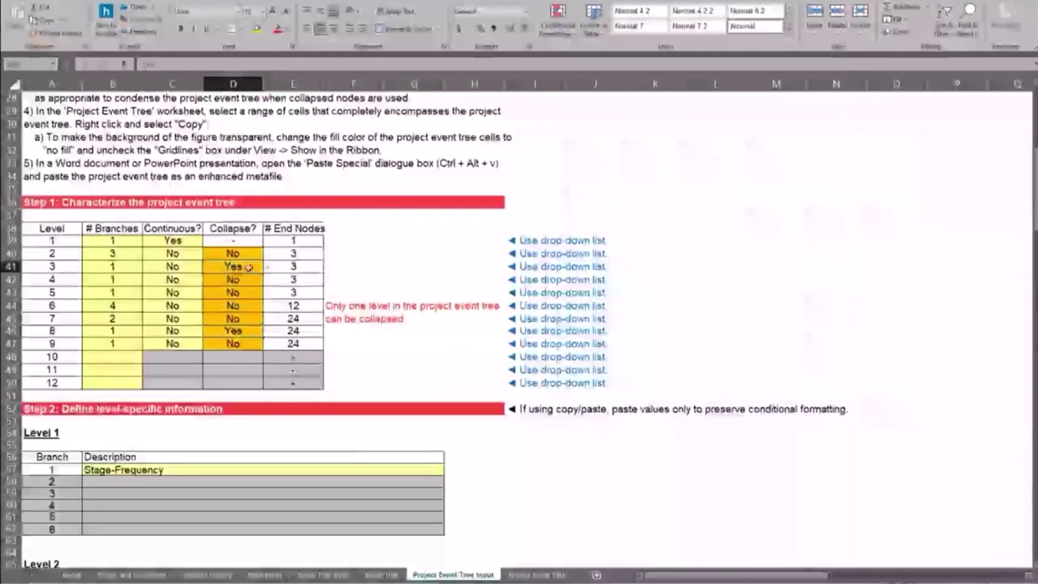
click(268, 268)
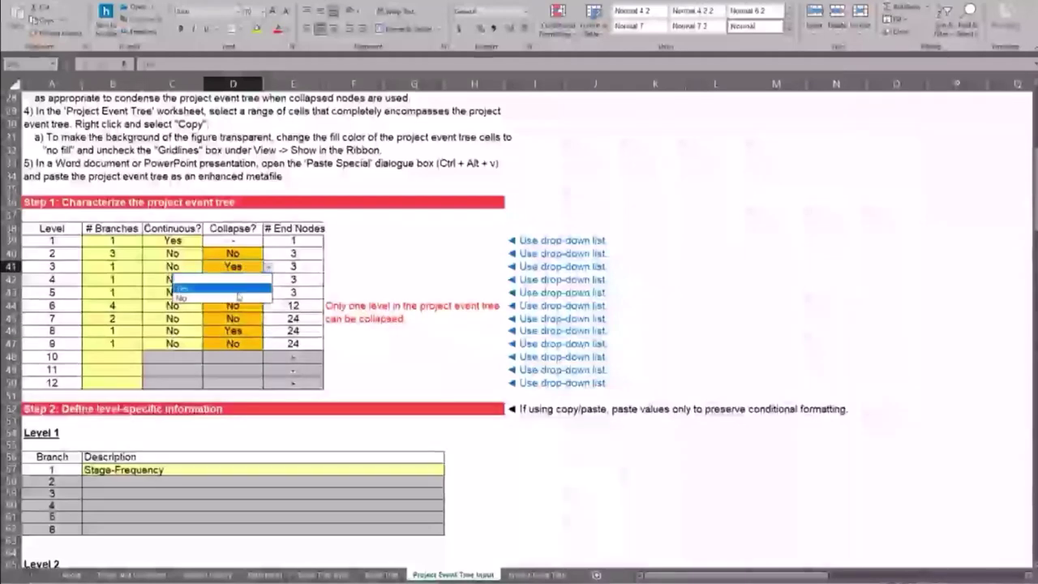
click(237, 299)
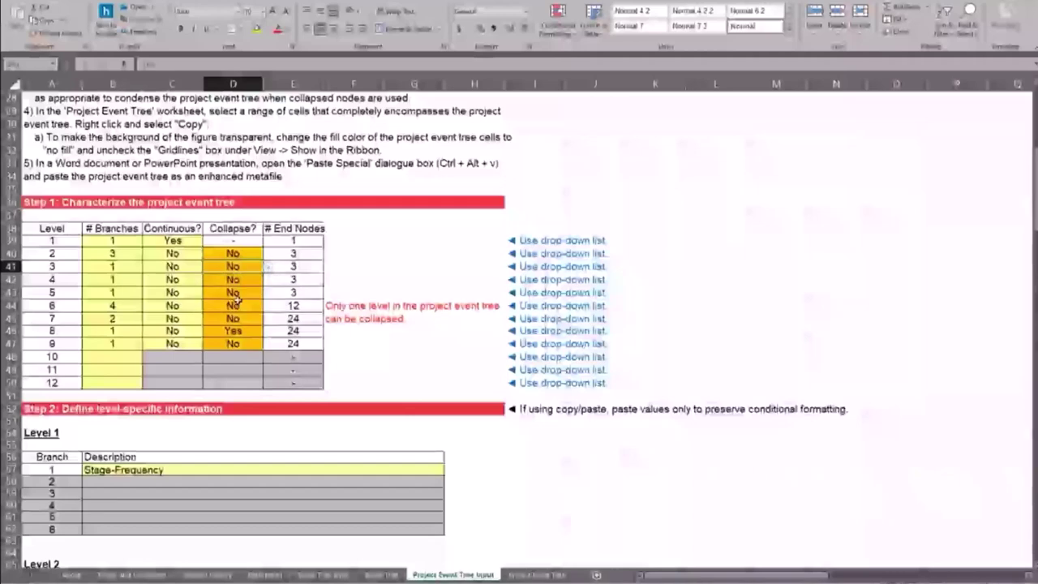
click(237, 300)
key(ctrl+Page_Down)
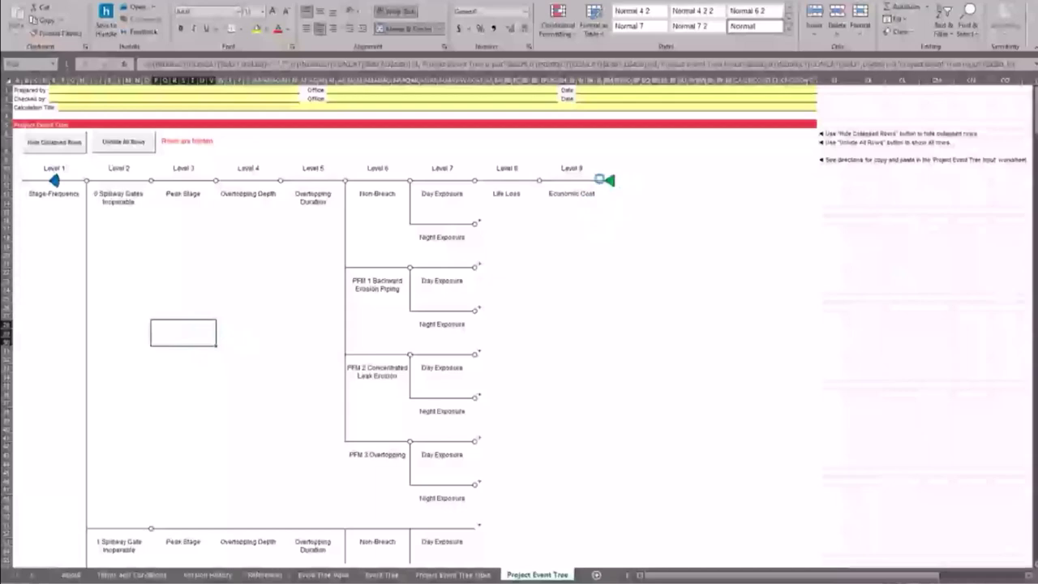
Review the redrawn tree, then return to the input sheet's Level 8 Collapse? cell D46
scroll(604, 174, down, 1)
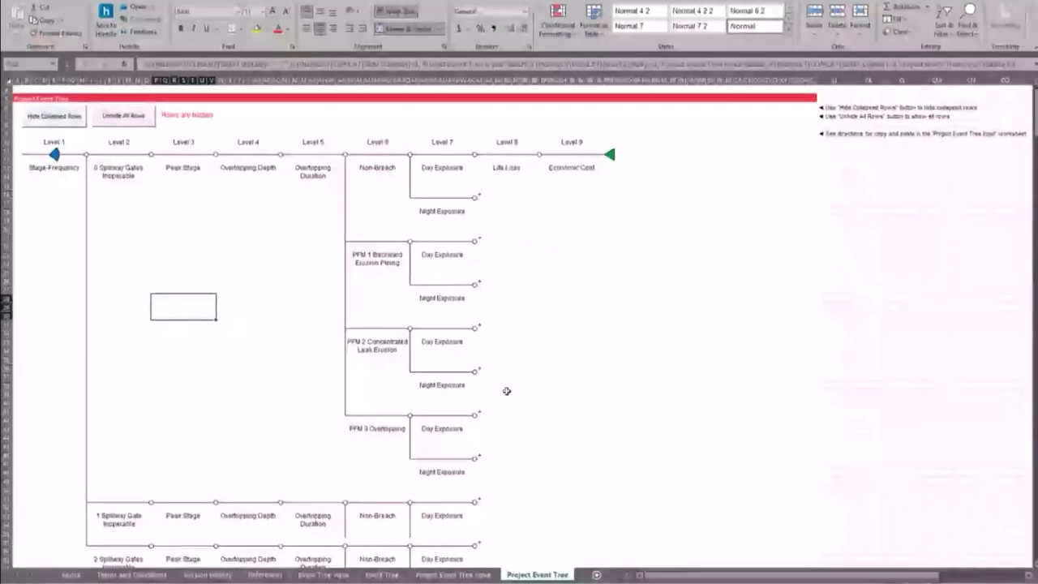
click(440, 252)
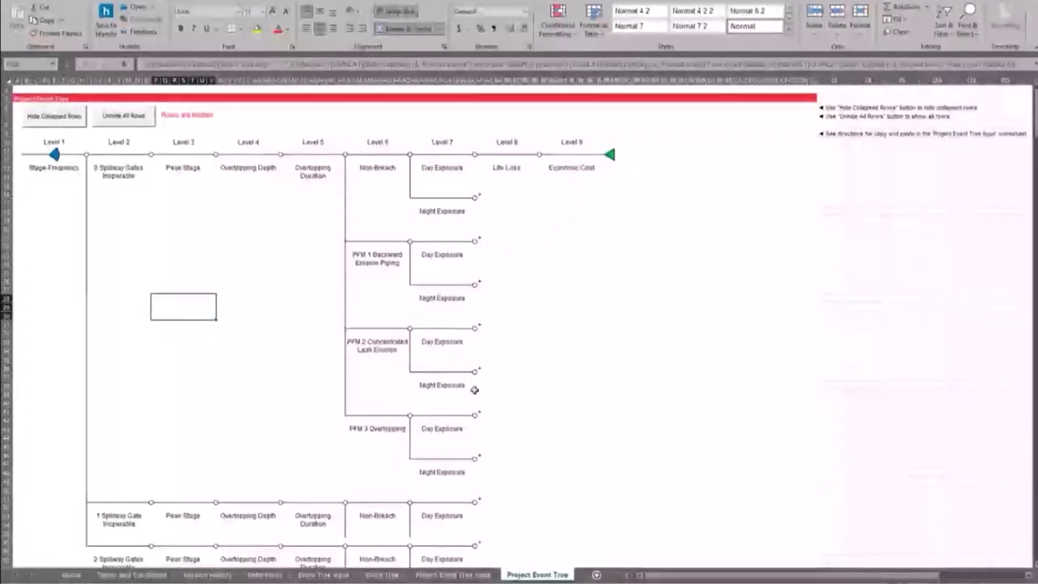
click(454, 574)
click(257, 331)
click(267, 331)
Set Level 8's Collapse? (D46) to No and Level 3's (D41) to Yes
click(267, 331)
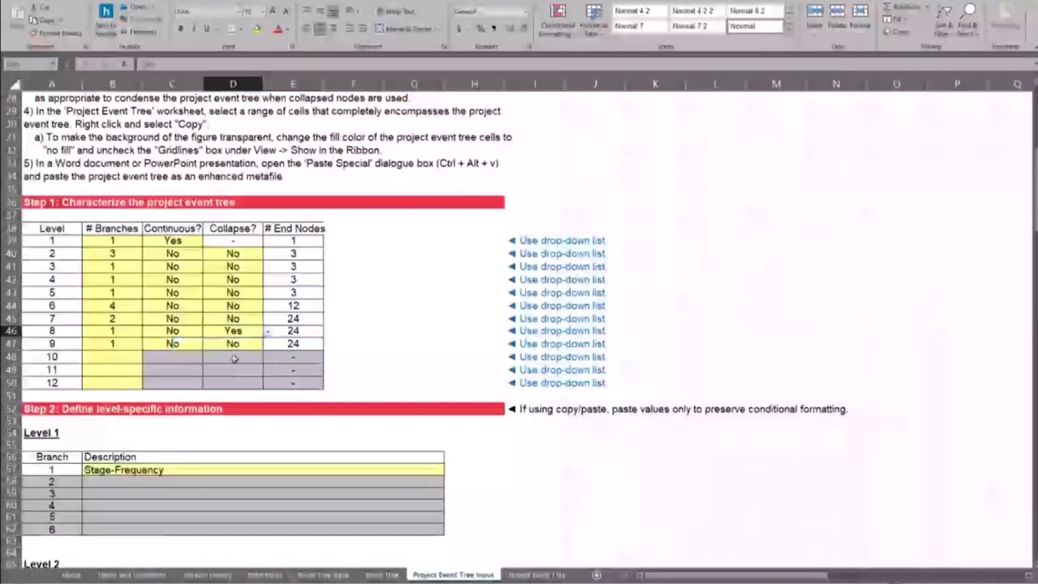
click(266, 331)
click(232, 362)
click(241, 266)
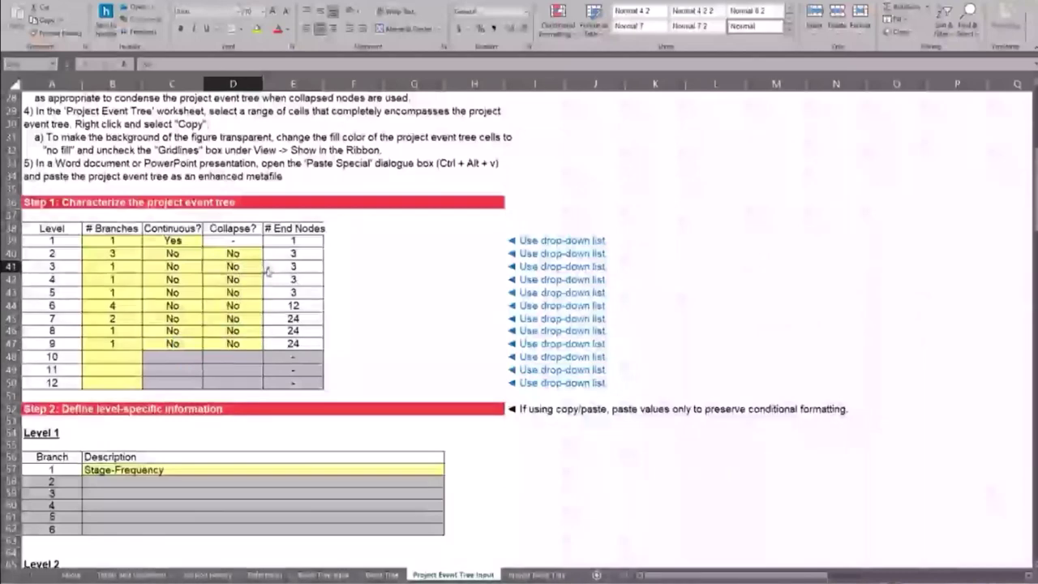
click(267, 266)
click(243, 288)
click(233, 305)
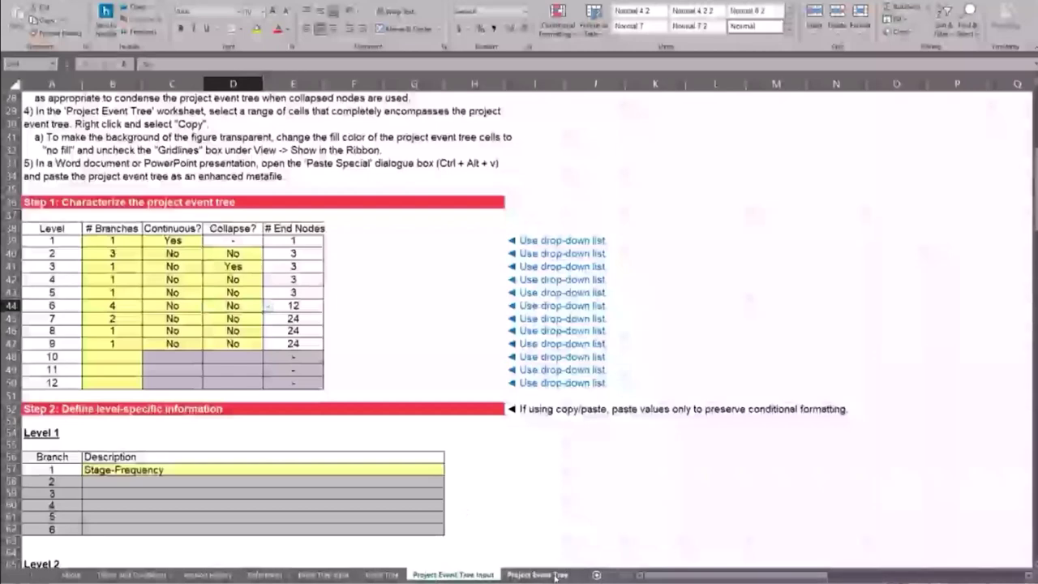
Check the Event Tree Input sheet, then open the Project Event Tree diagram
click(326, 574)
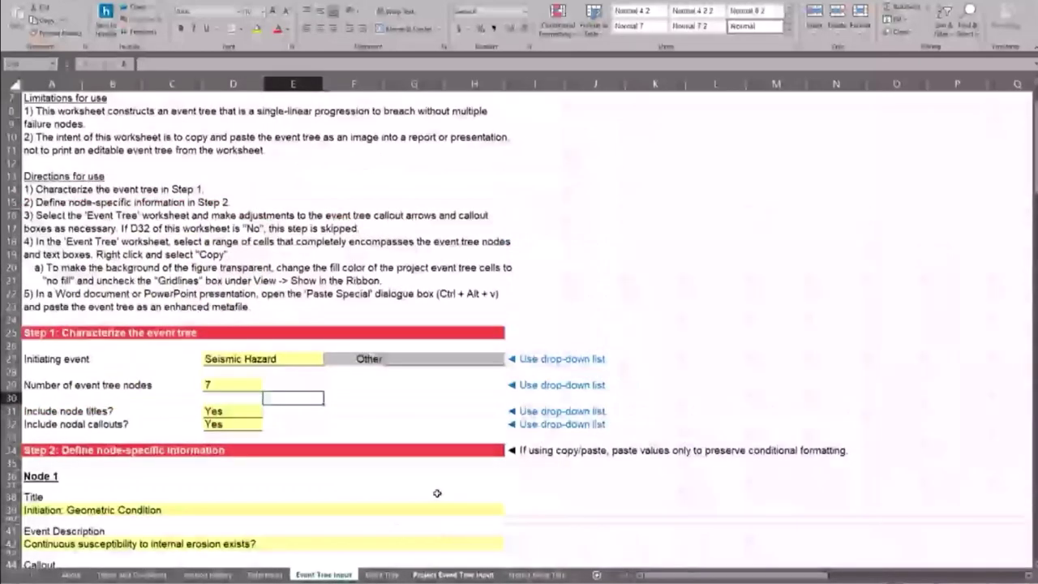
click(454, 575)
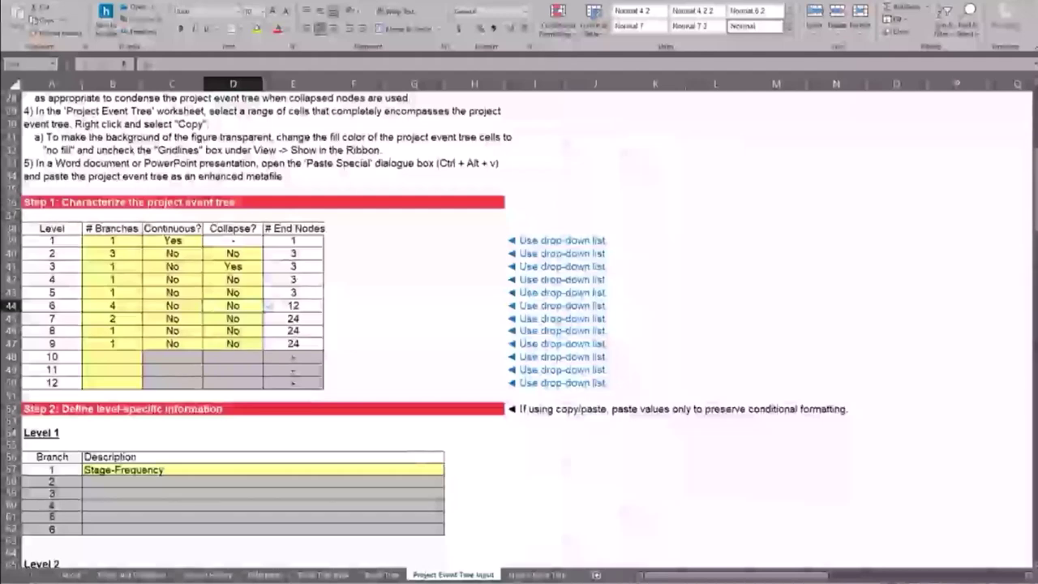
click(538, 575)
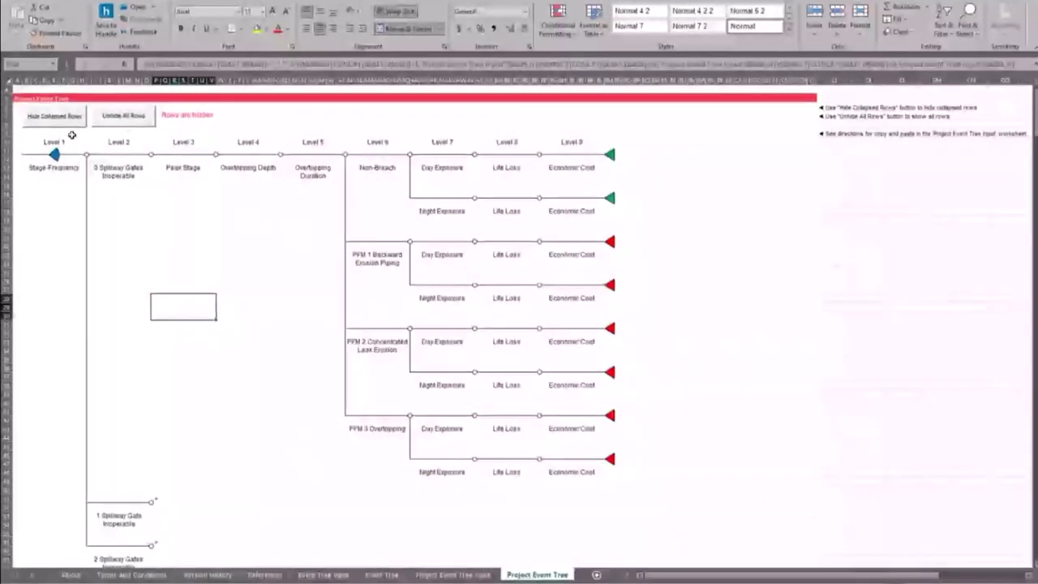
Toggle Unhide All Rows and Hide Collapsed Rows, ending with all tree rows shown
scroll(42, 134, up, 1)
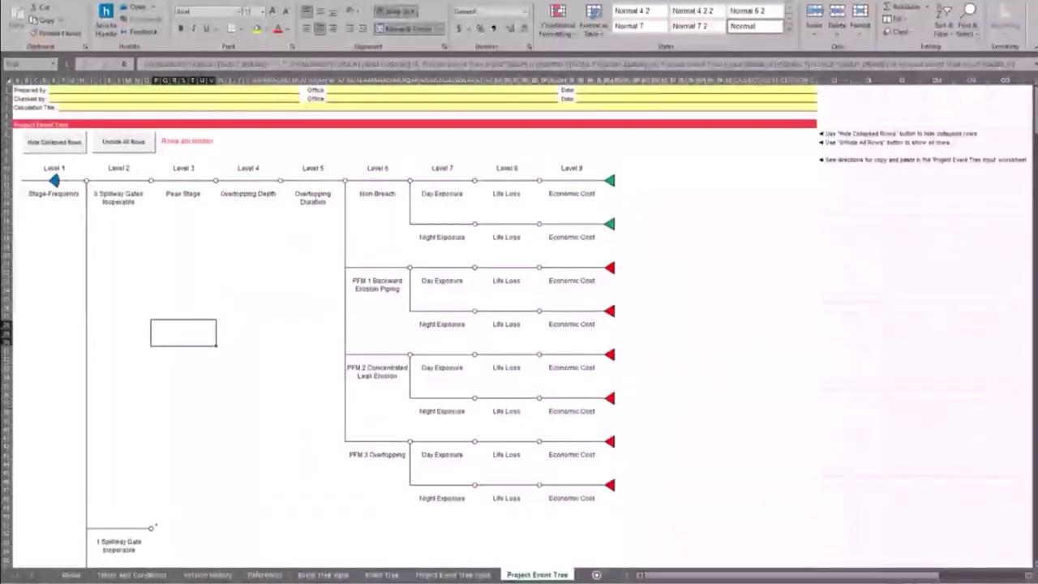
scroll(439, 323, up, 3)
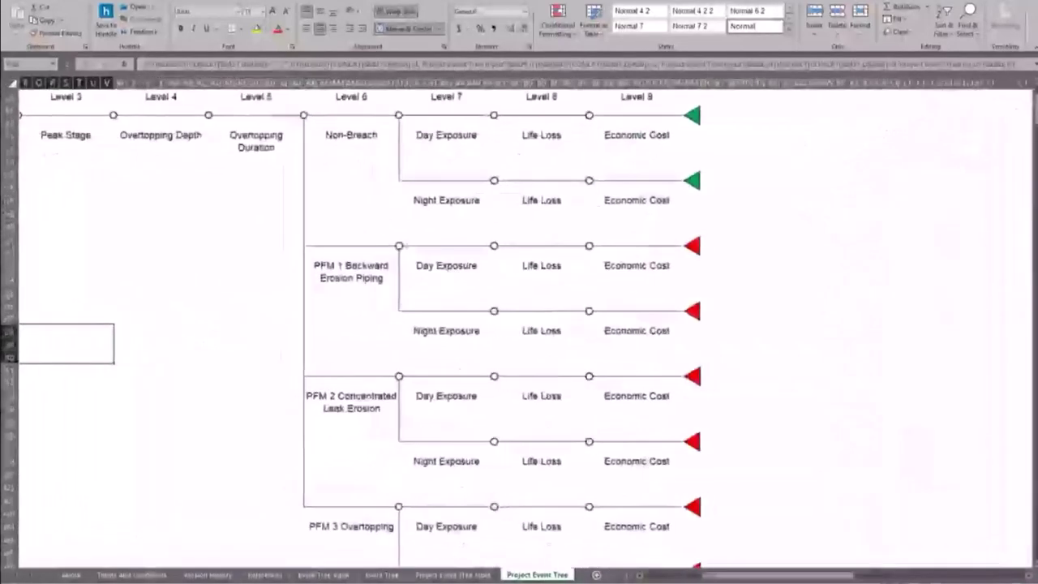
scroll(439, 323, up, 1)
scroll(193, 399, left, 3)
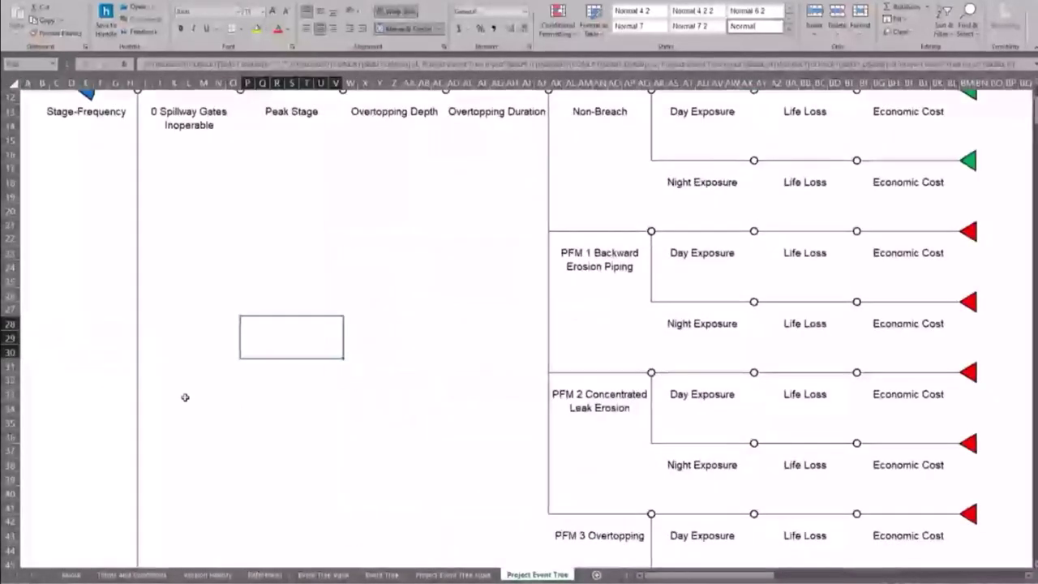
scroll(185, 397, up, 4)
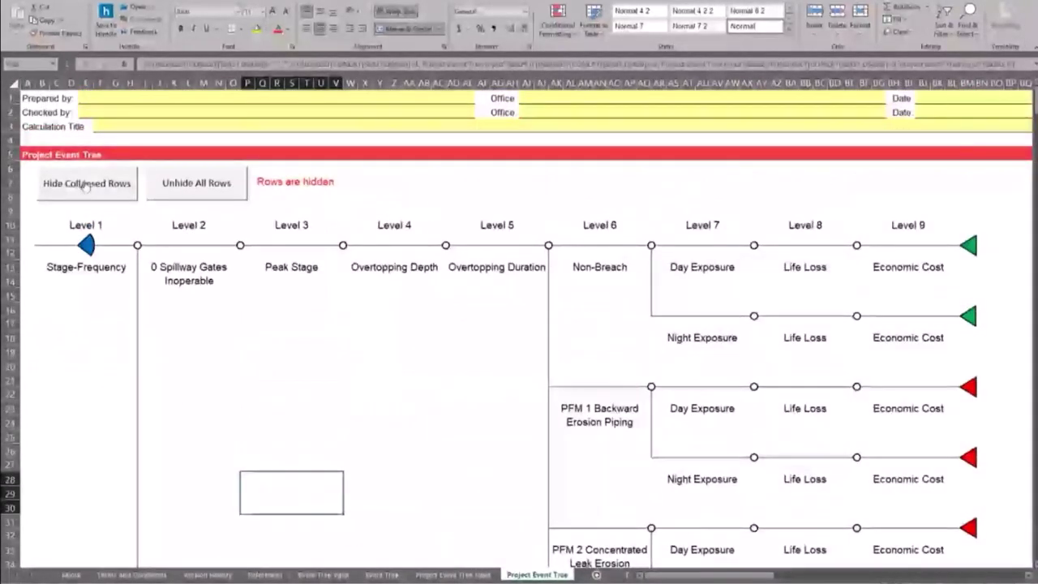
click(206, 184)
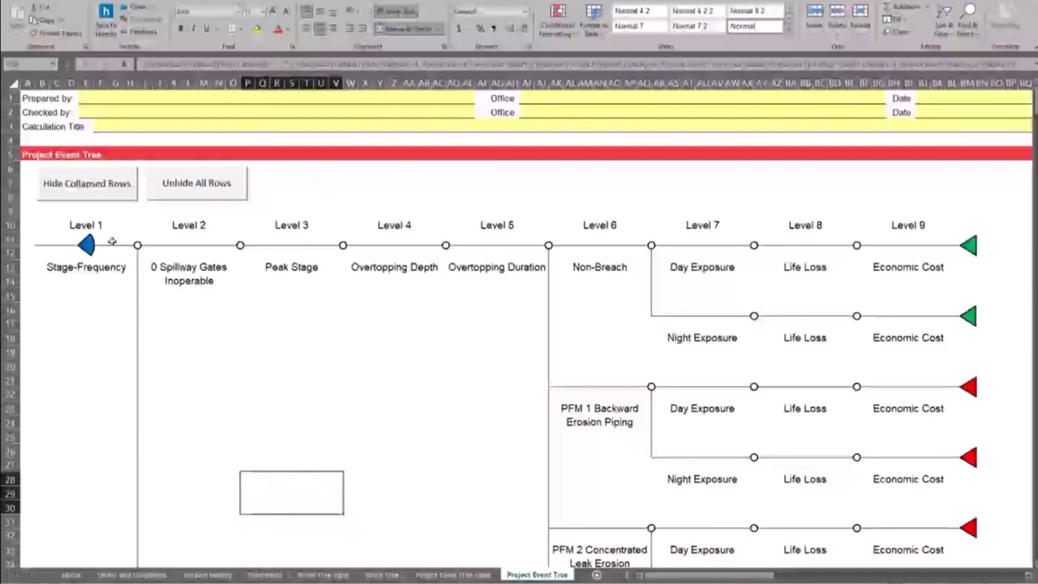
click(84, 184)
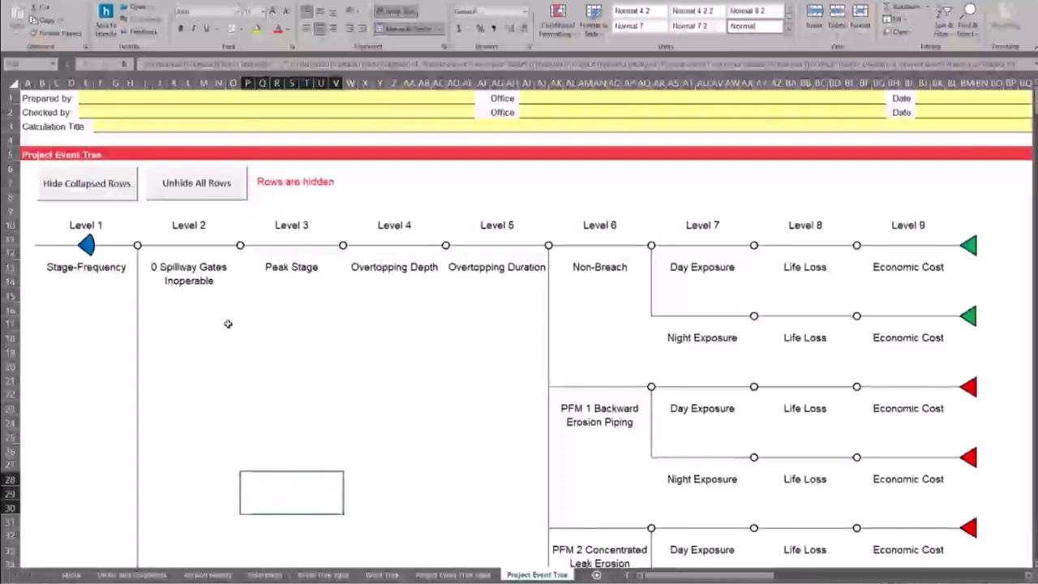
click(197, 185)
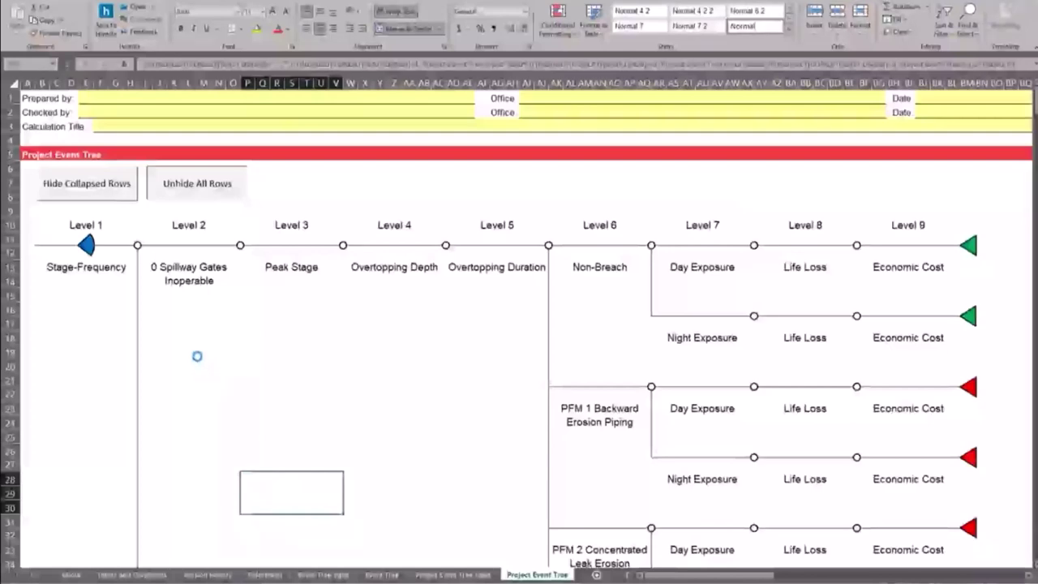
Scroll through the fully unhidden event tree
click(197, 357)
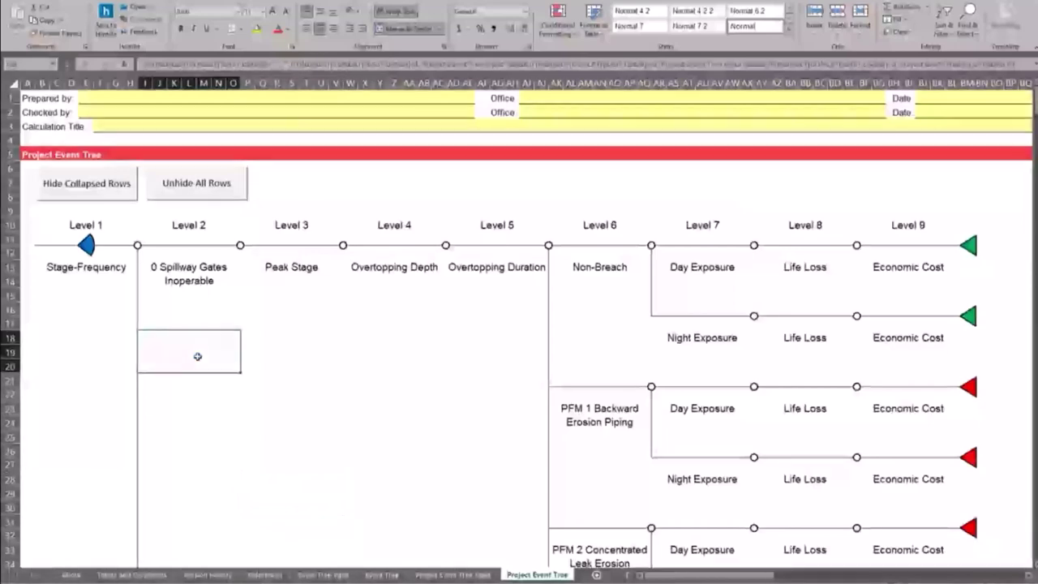
scroll(198, 357, down, 1)
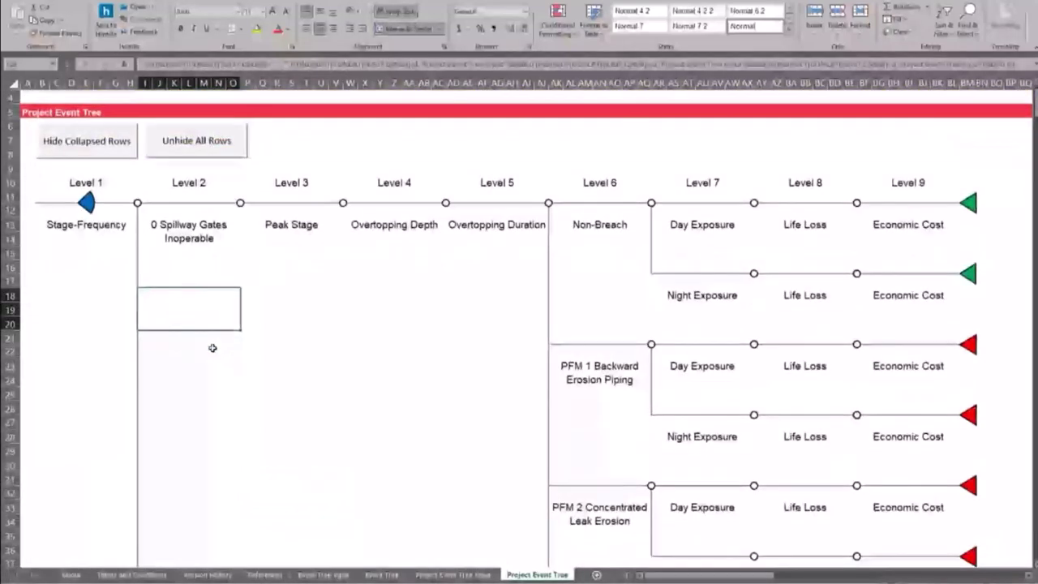
scroll(211, 349, down, 5)
scroll(213, 345, down, 6)
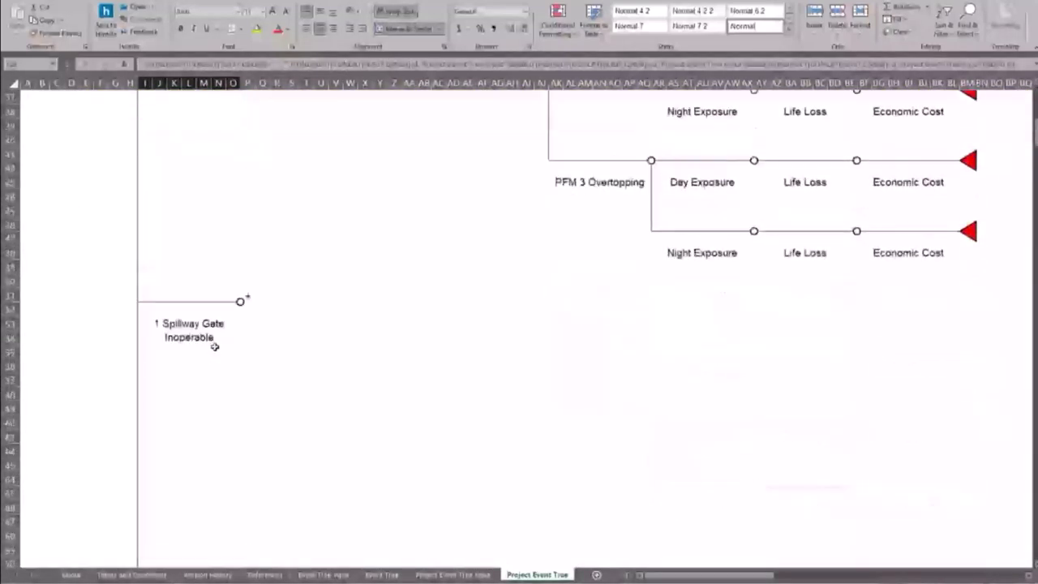
scroll(215, 337, up, 11)
scroll(202, 332, down, 3)
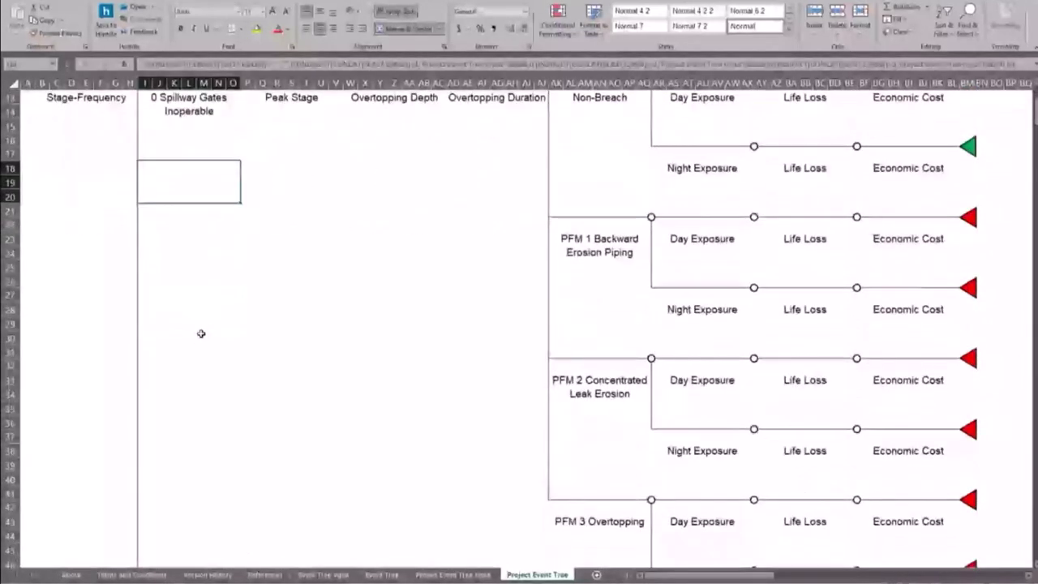
scroll(201, 333, down, 5)
scroll(429, 176, down, 1)
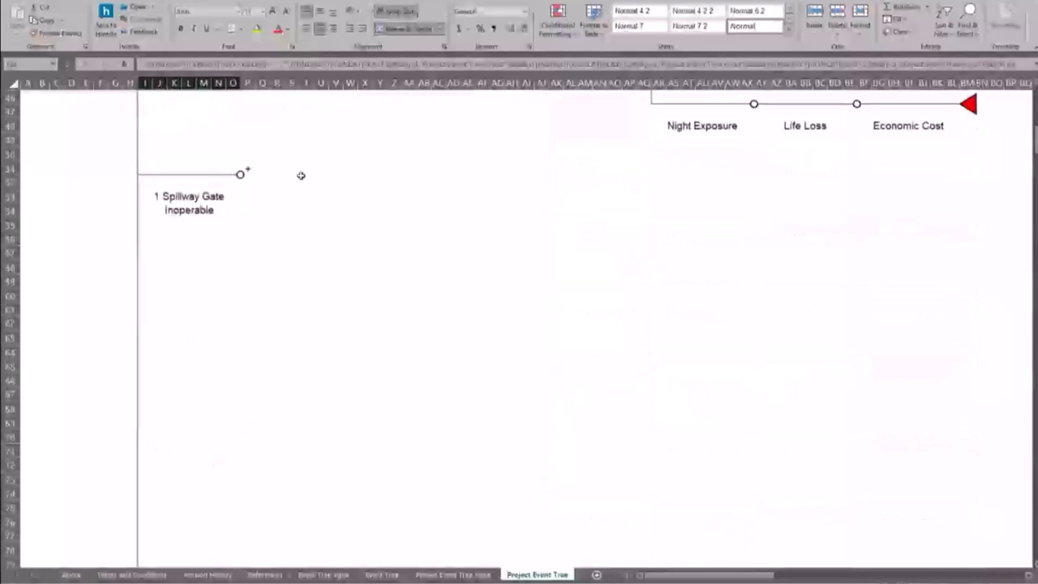
Set Level 3's Collapse? in D41 back to No and view the diagram again
click(463, 575)
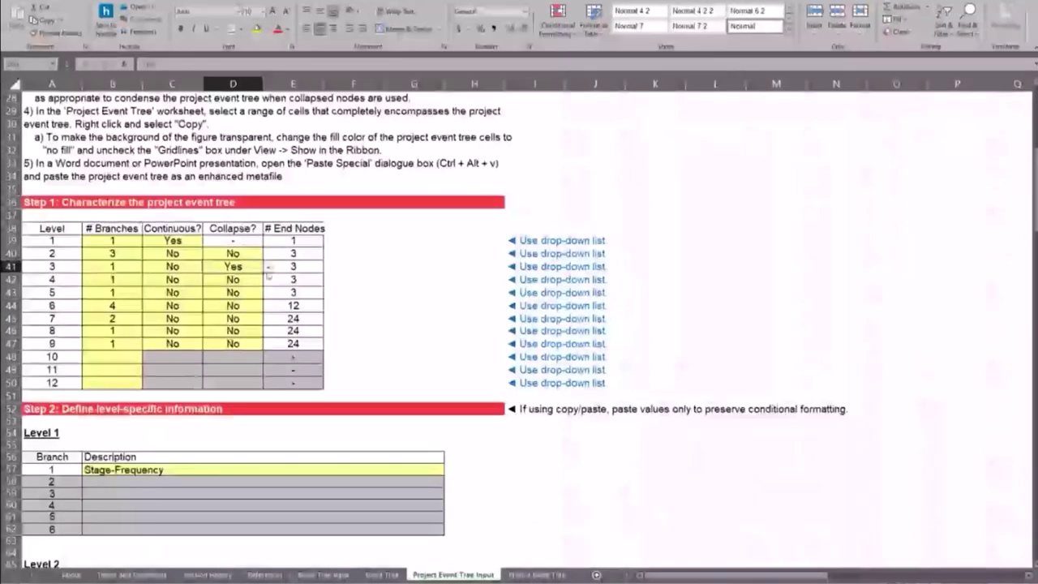
click(269, 267)
click(175, 282)
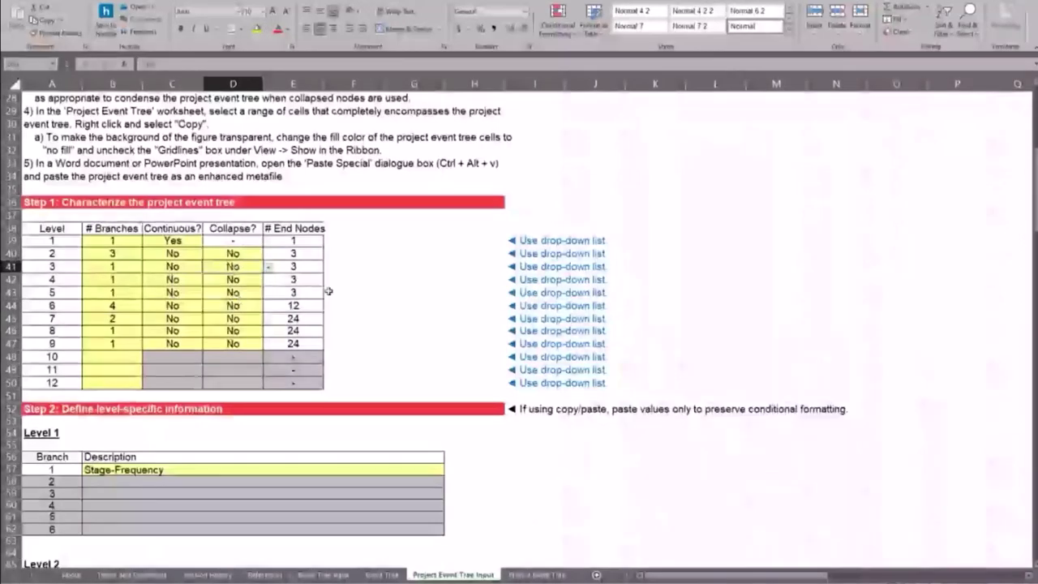
key(ctrl+Page_Down)
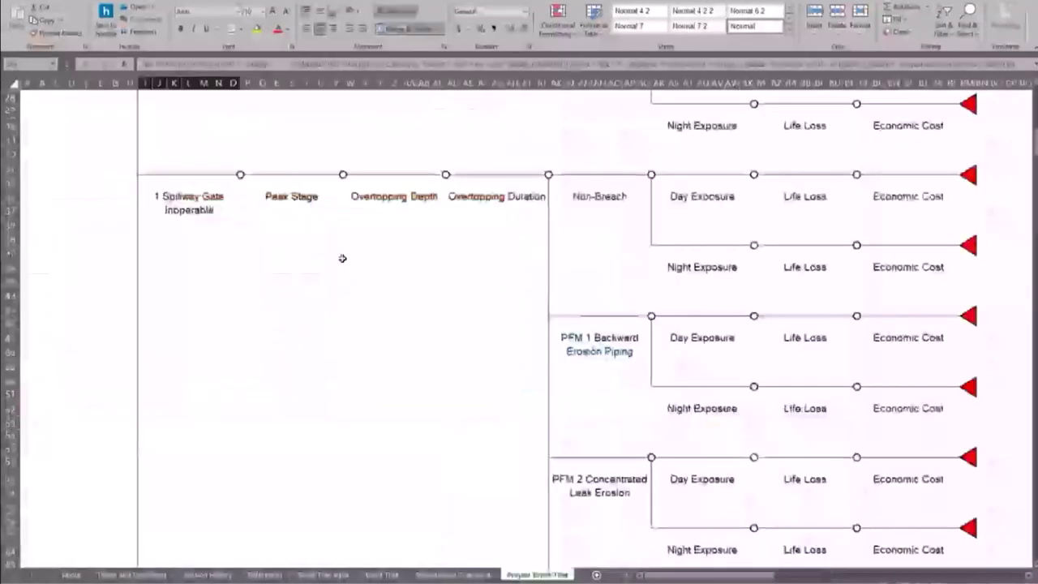